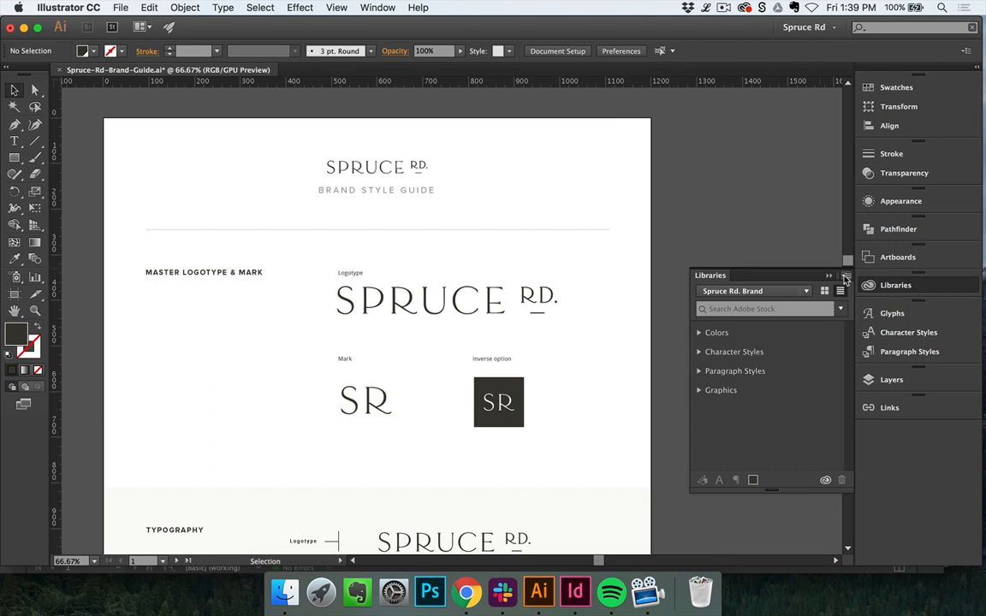
Create a new Creative Cloud library named Test.
left_click(873, 286)
left_click(873, 285)
left_click(846, 275)
left_click(753, 276)
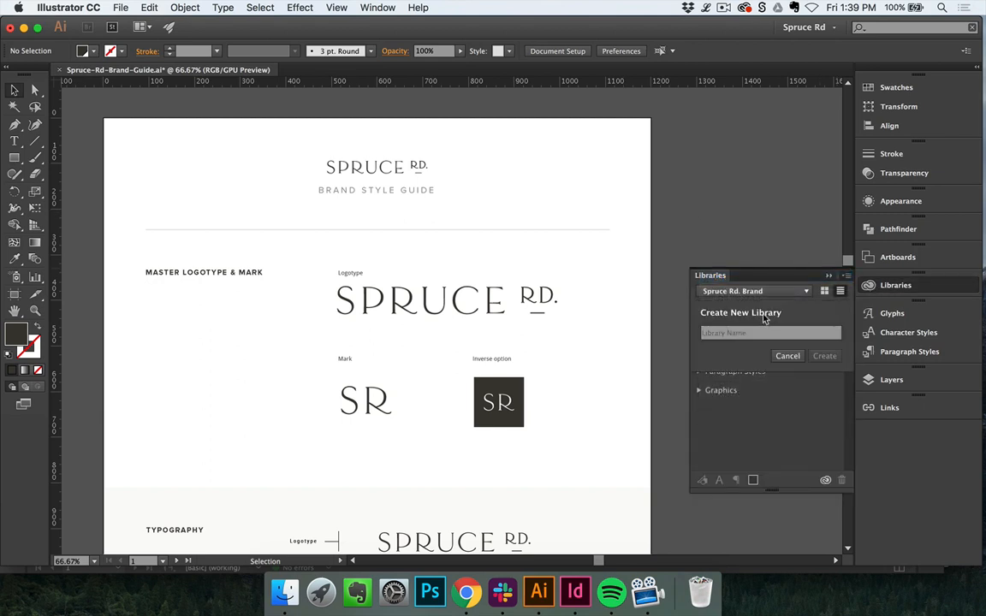
key("shift+t")
key("e")
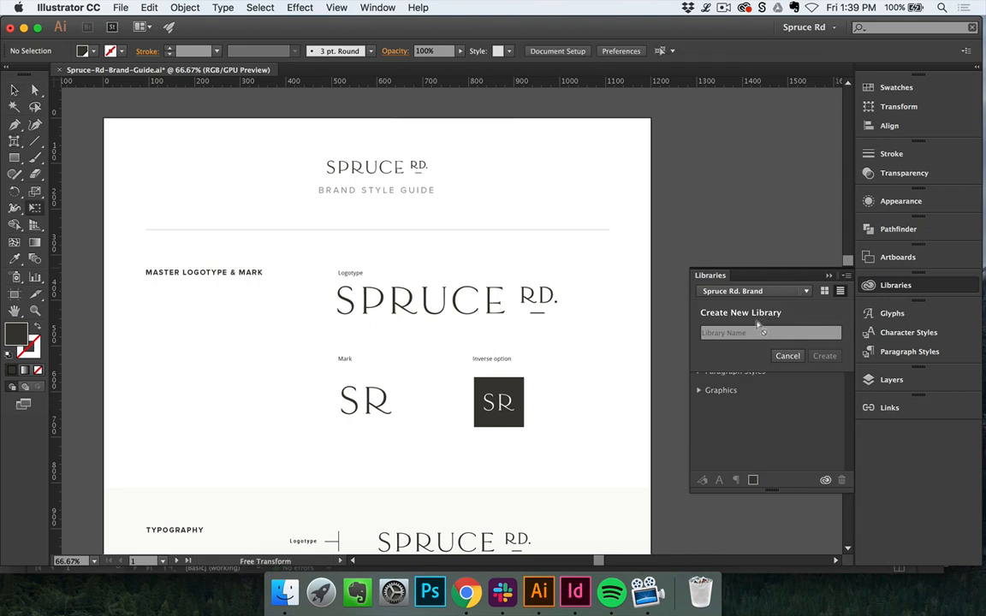
left_click(741, 333)
type("Test")
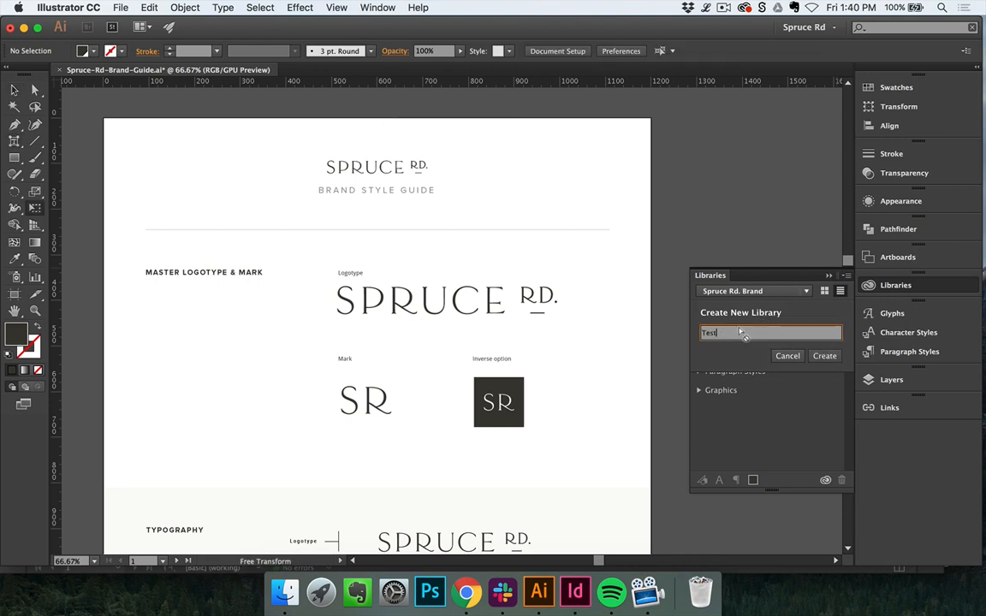
key("Return")
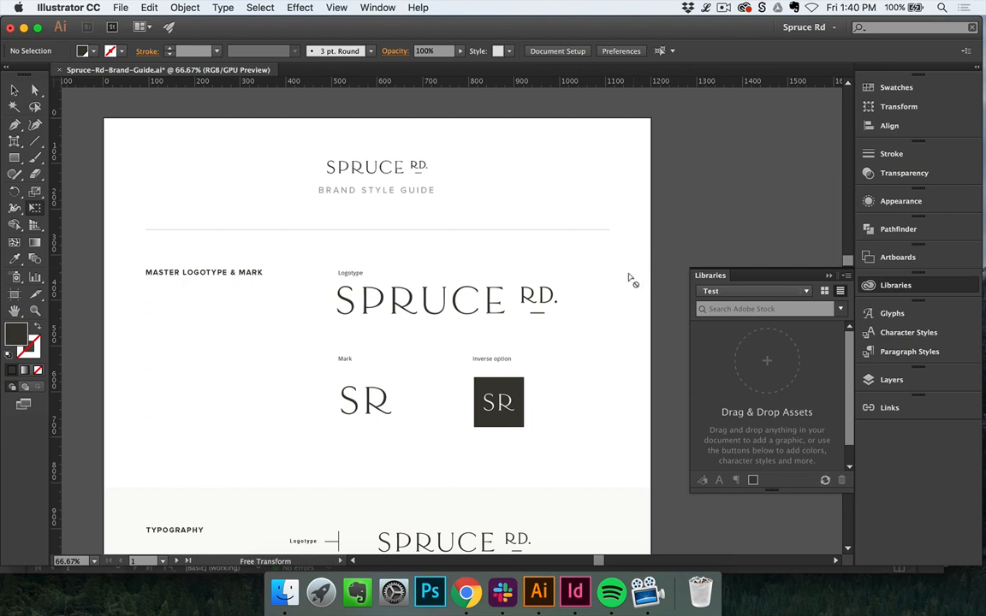
Add the large Spruce Rd. logotype to the Test library as a graphic and name it "Primary logo".
key("v")
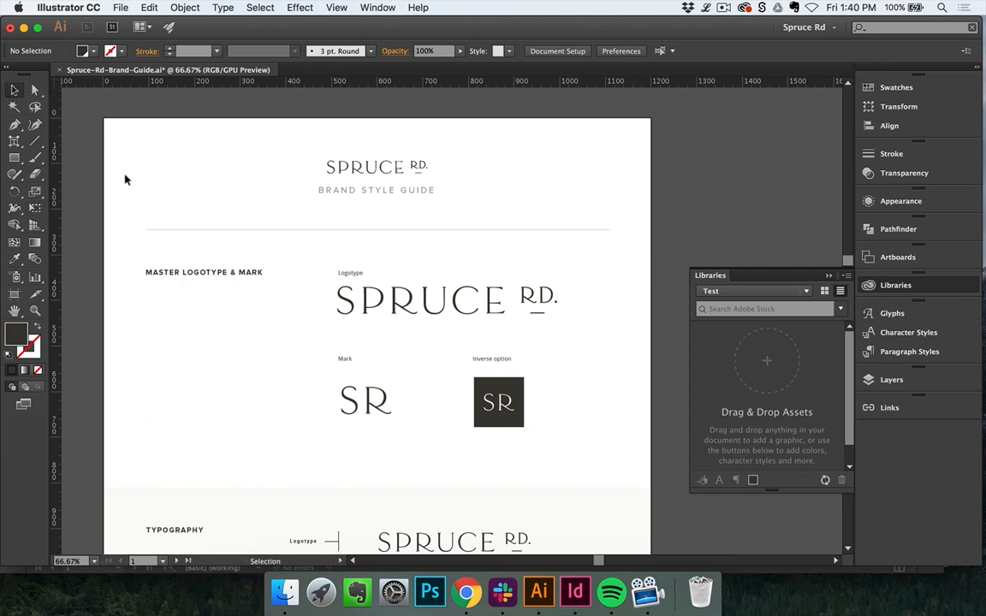
scroll(126, 180, "down", 3)
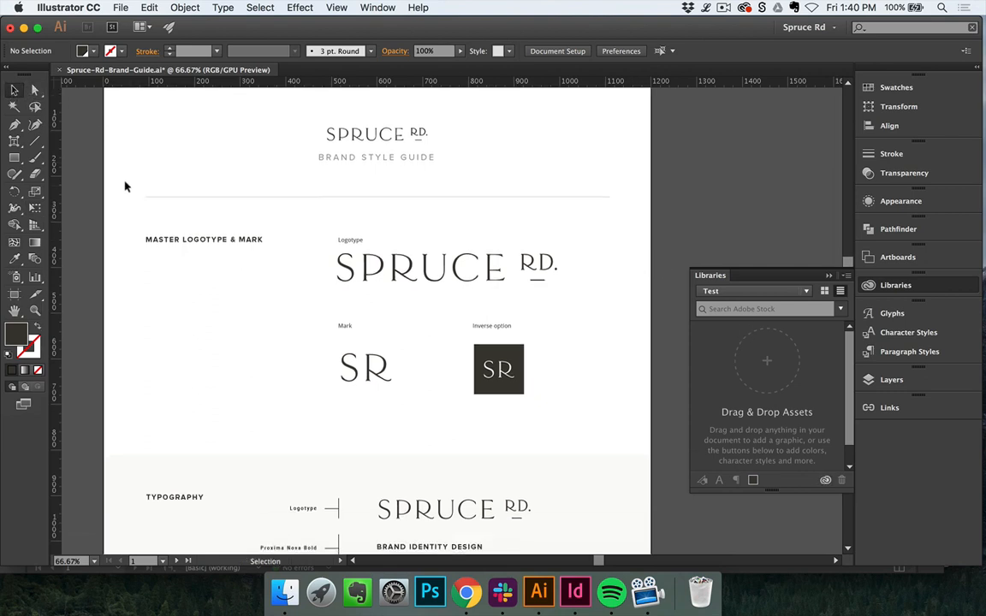
left_click(535, 253)
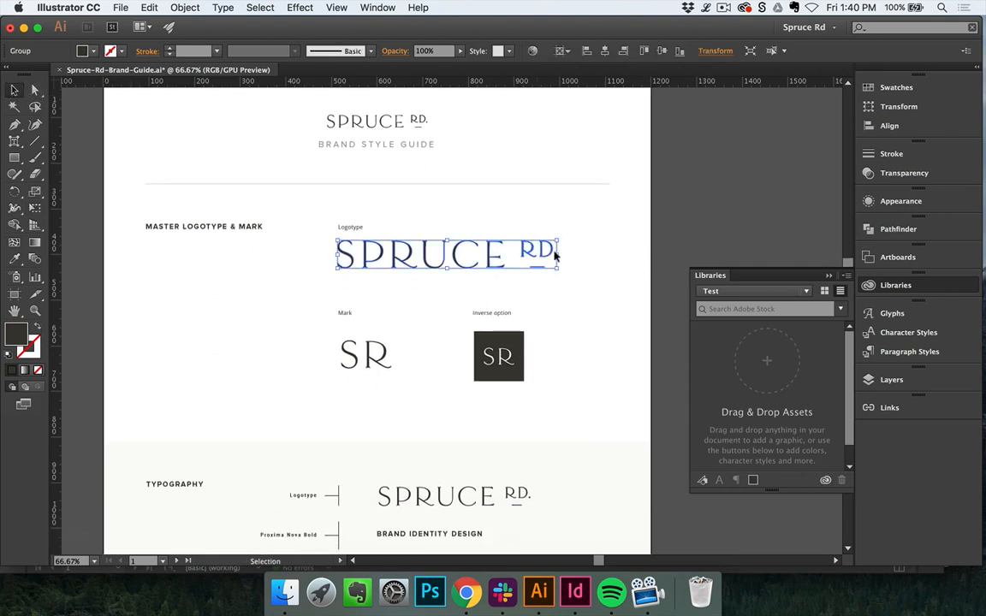
left_click(700, 483)
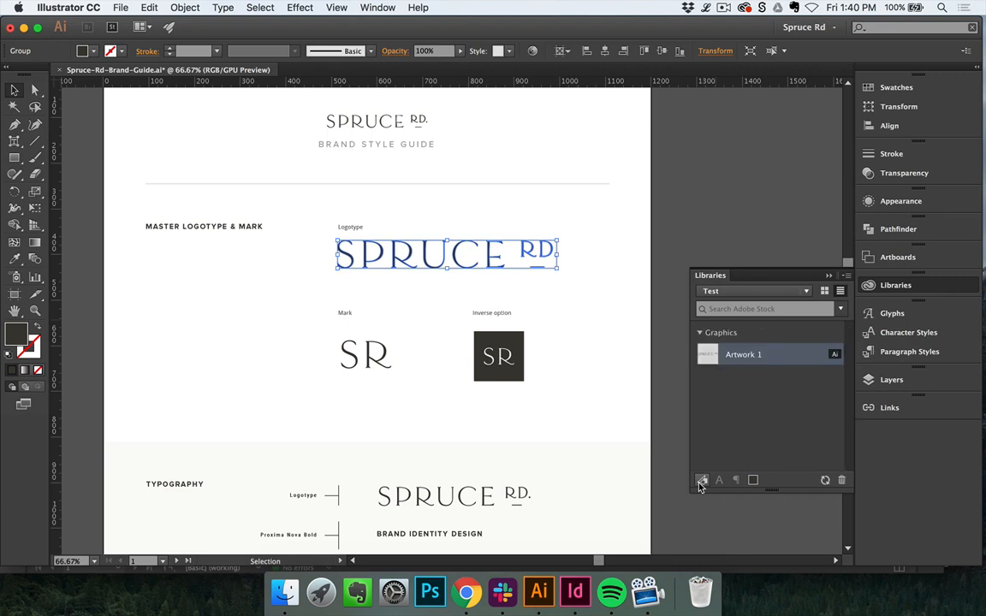
double_click(746, 355)
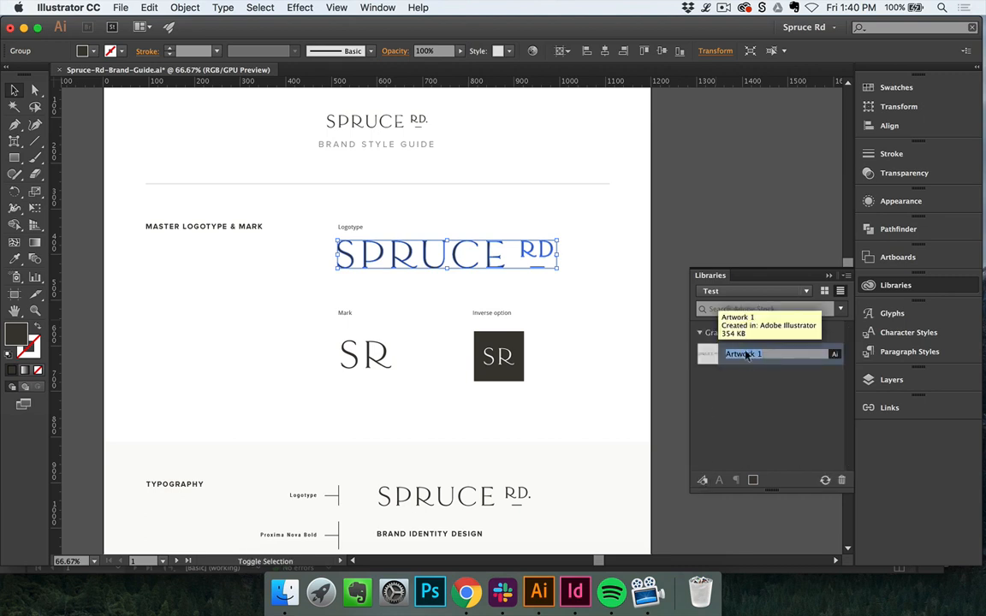
type("Primary logo")
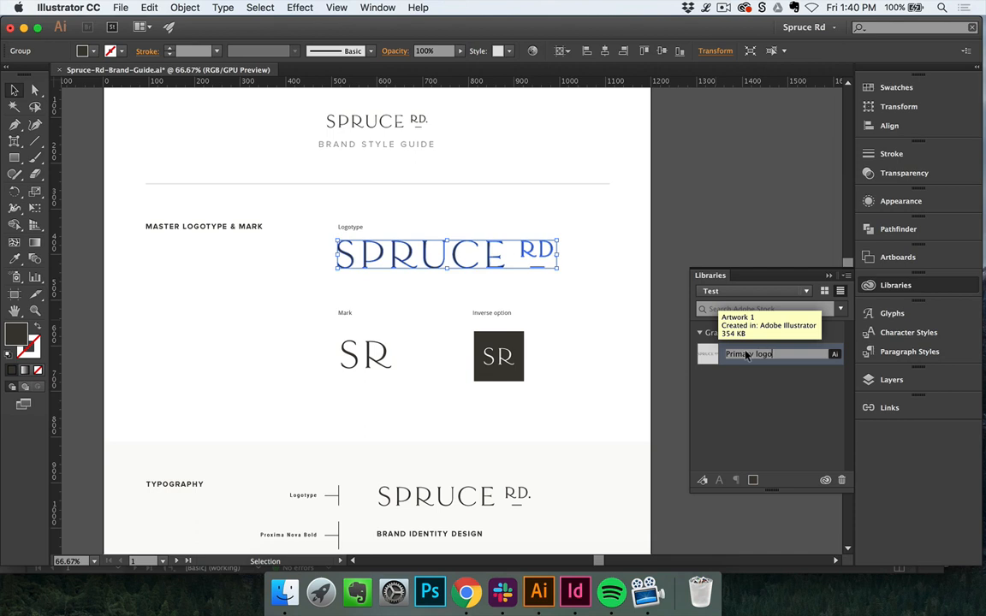
key("Return")
Add the dark SR mark under the logotype to the library as a graphic.
left_click(413, 351)
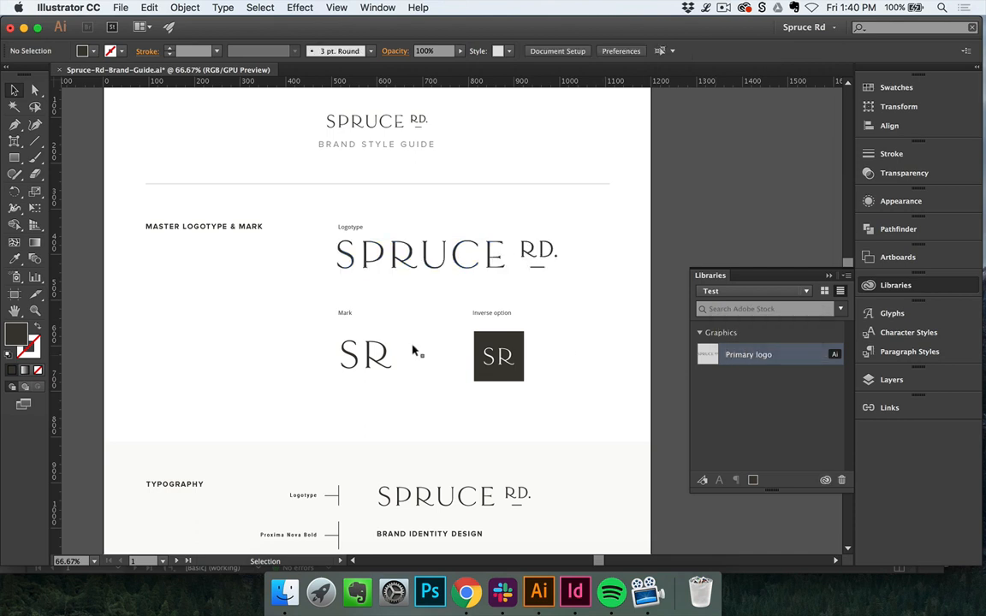
left_click(364, 347)
left_click(702, 480)
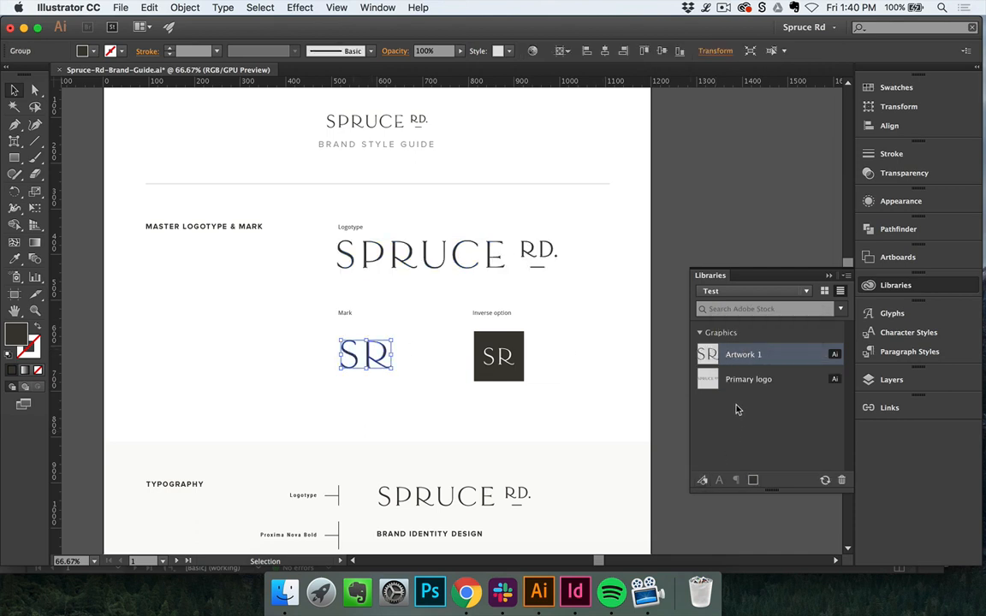
left_click(585, 395)
Add the character style of the "BRAND IDENTITY DESIGN" heading in the Typography section to the library.
scroll(586, 393, "down", 2)
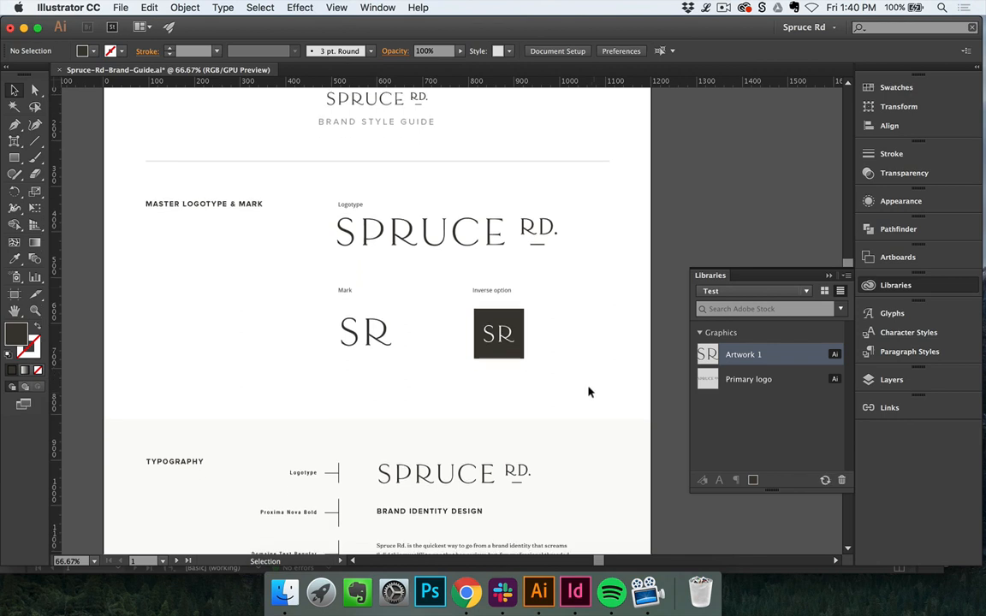
scroll(589, 392, "down", 20)
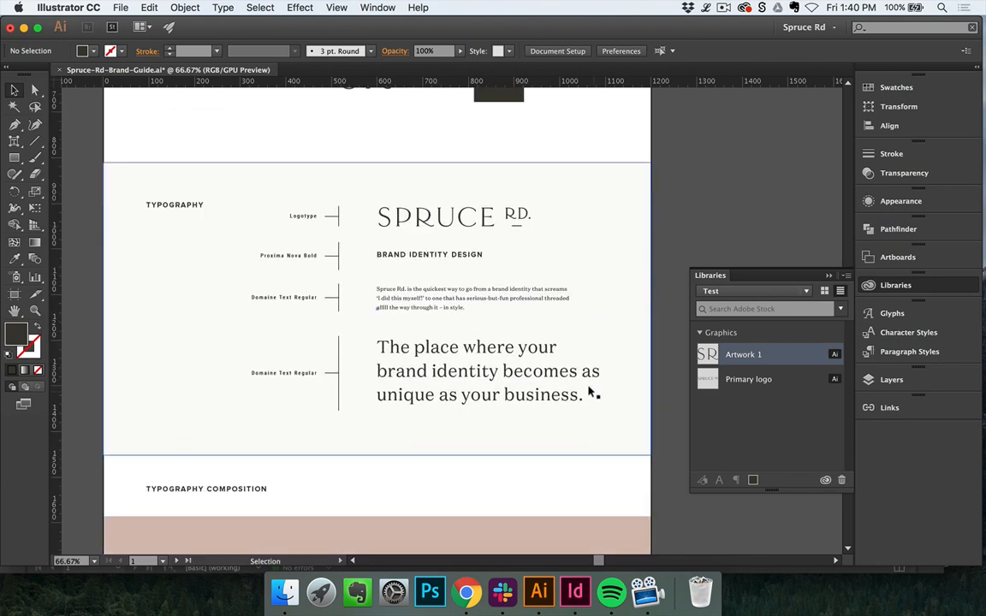
left_click(426, 255)
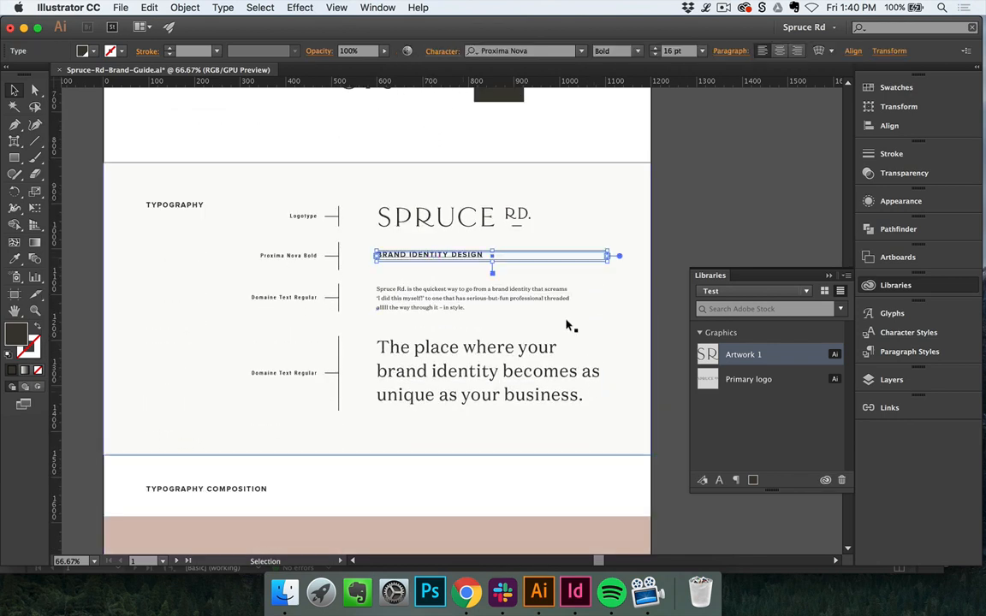
left_click(719, 481)
Add the paragraph style of the small Domaine Text body paragraph in the Typography section to the library.
left_click(467, 292)
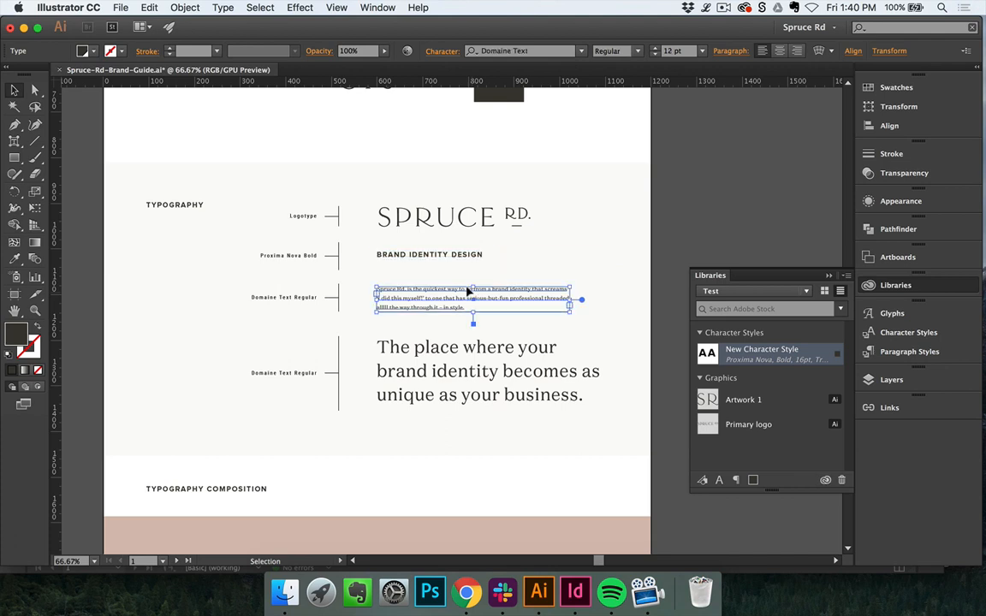
left_click(736, 481)
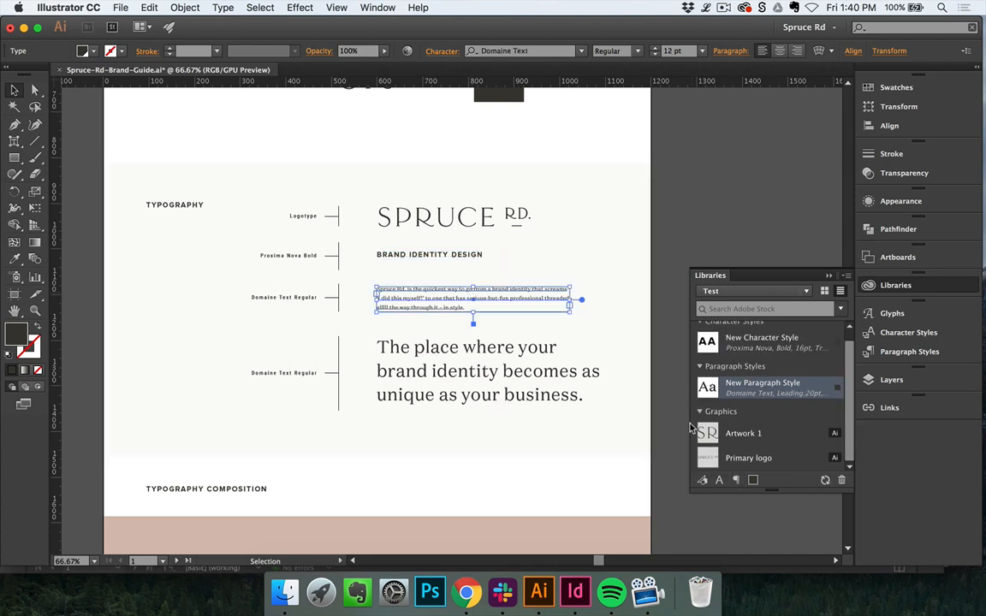
left_click(664, 367)
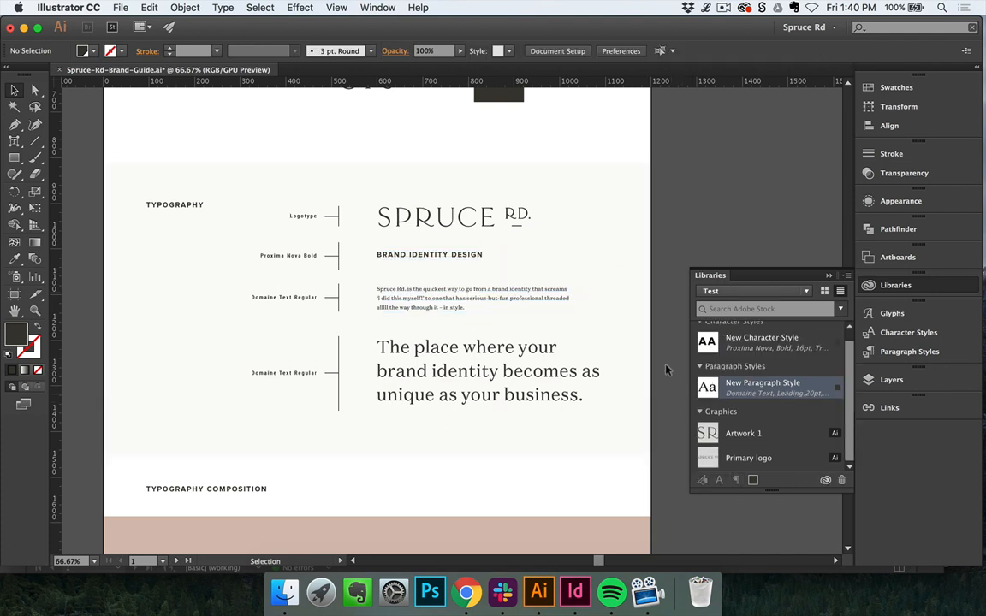
Add the hot-air balloon and three-women illustrations from Brand Assets to the library as graphics.
scroll(656, 354, "down", 15)
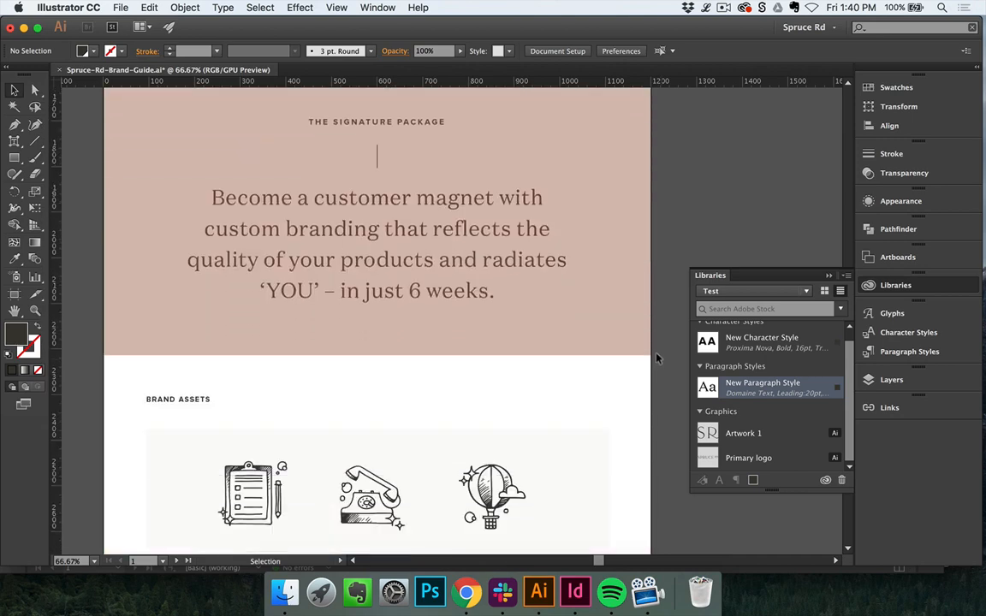
left_click(502, 237)
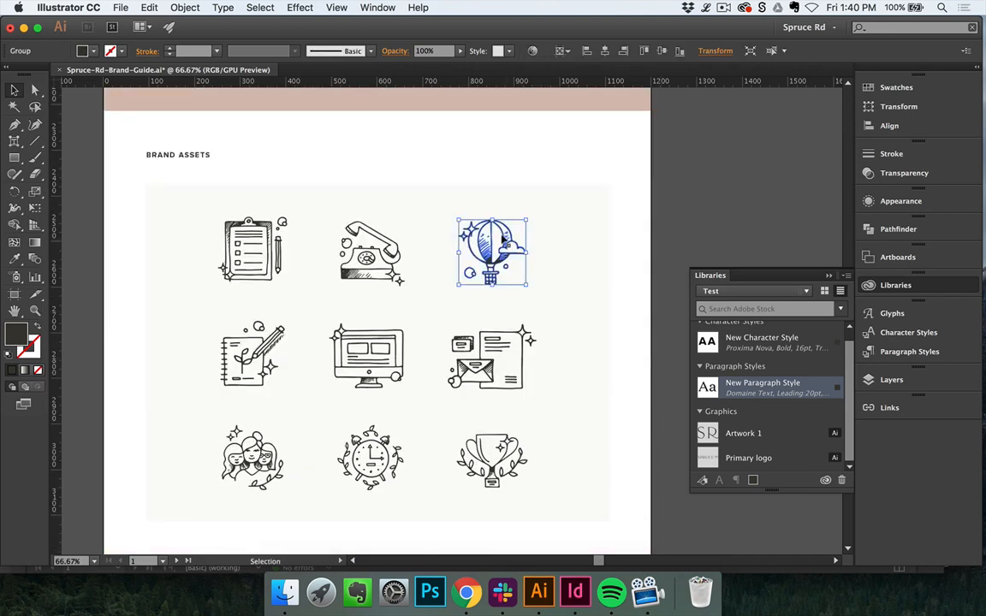
left_click(703, 481)
left_click(247, 441)
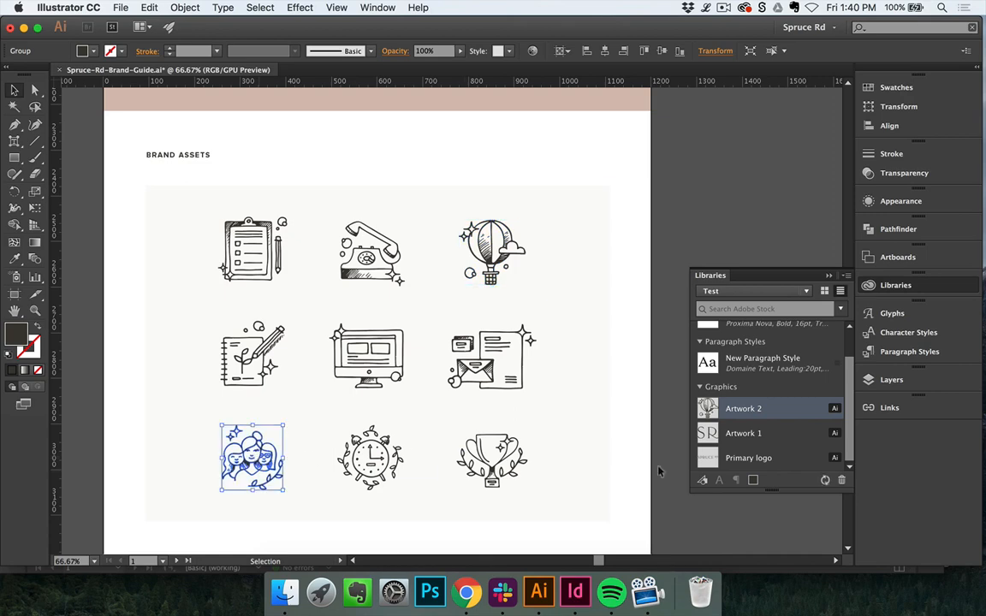
left_click(703, 481)
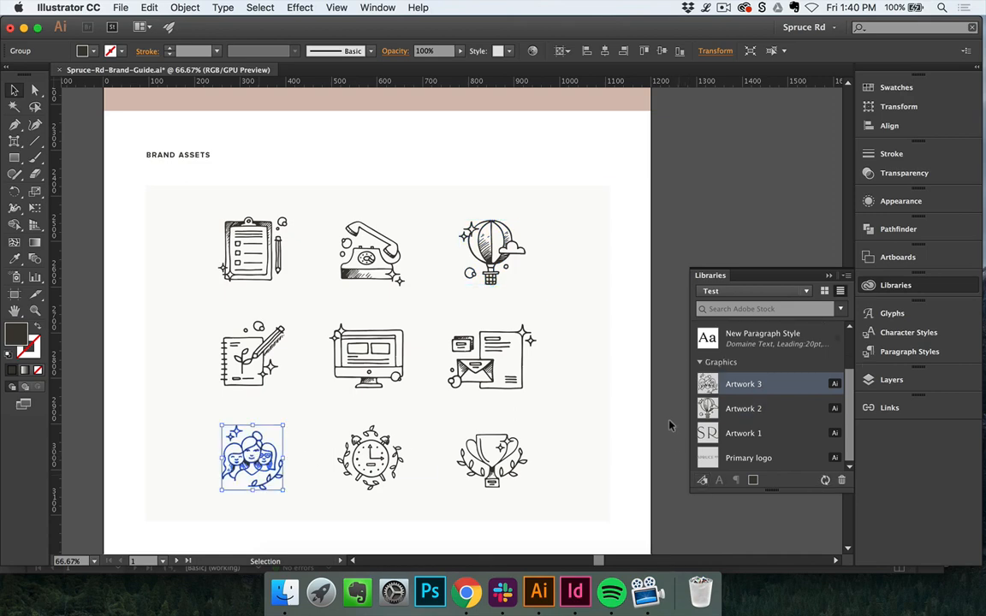
left_click(601, 374)
Add the fill colors of the Breeze, Raisin, Mauve and Charcoal swatches to the library.
scroll(601, 374, "down", 5)
scroll(670, 422, "down", 10)
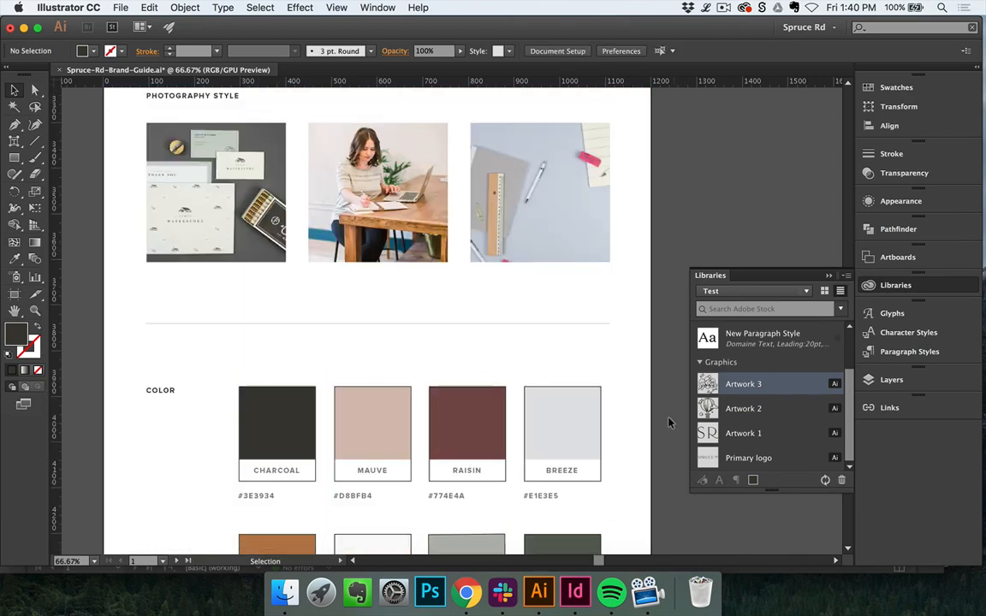
left_click(577, 305)
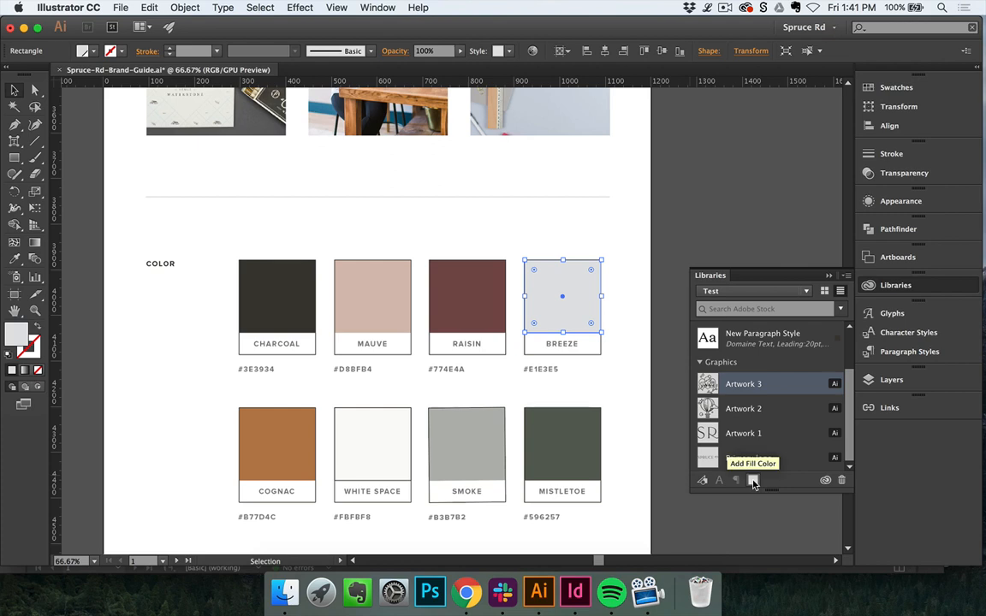
left_click(752, 481)
left_click(466, 310)
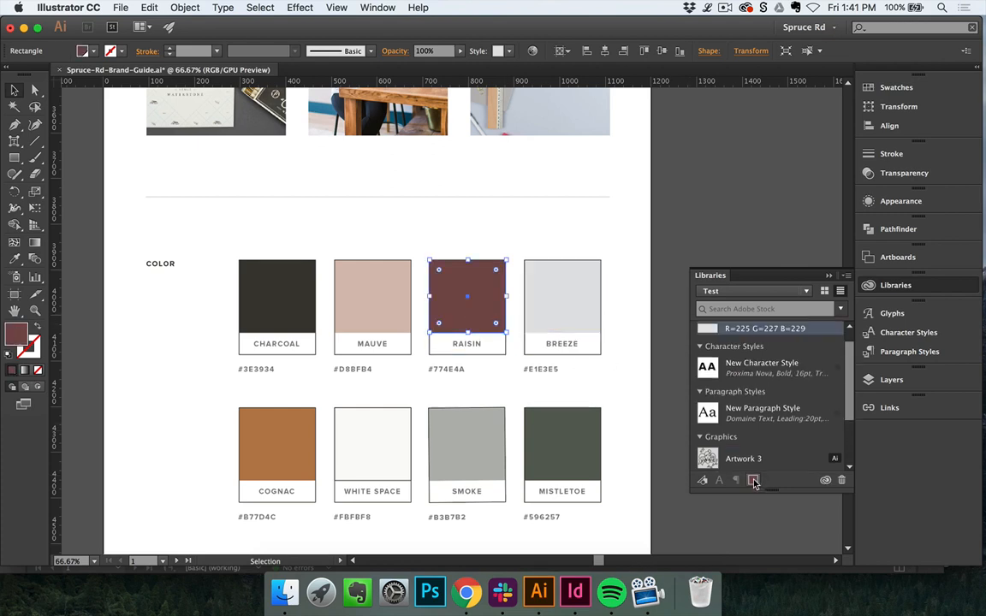
left_click(753, 482)
left_click(372, 295)
left_click(753, 480)
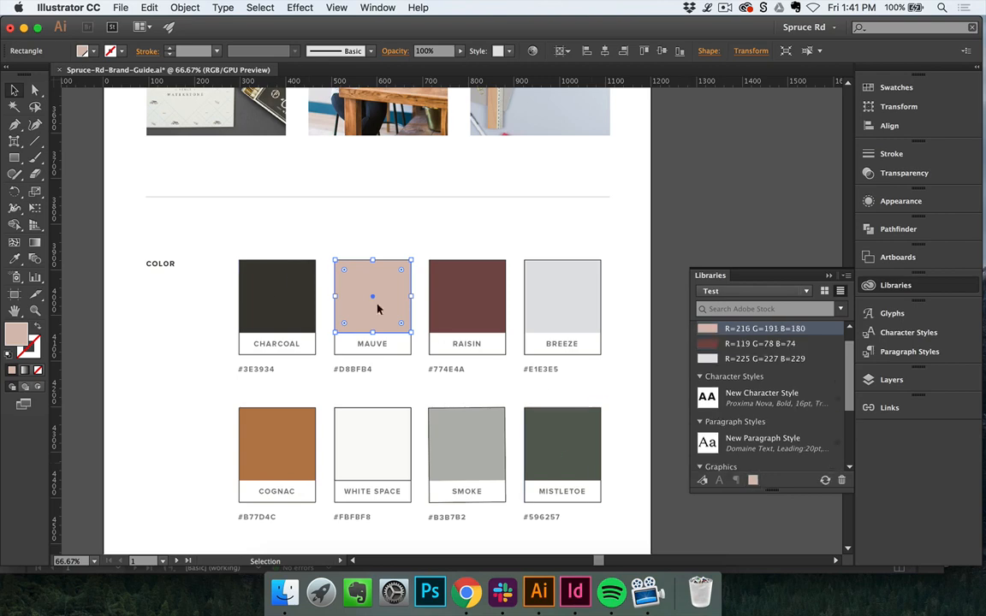
left_click(276, 295)
left_click(753, 481)
left_click(657, 412)
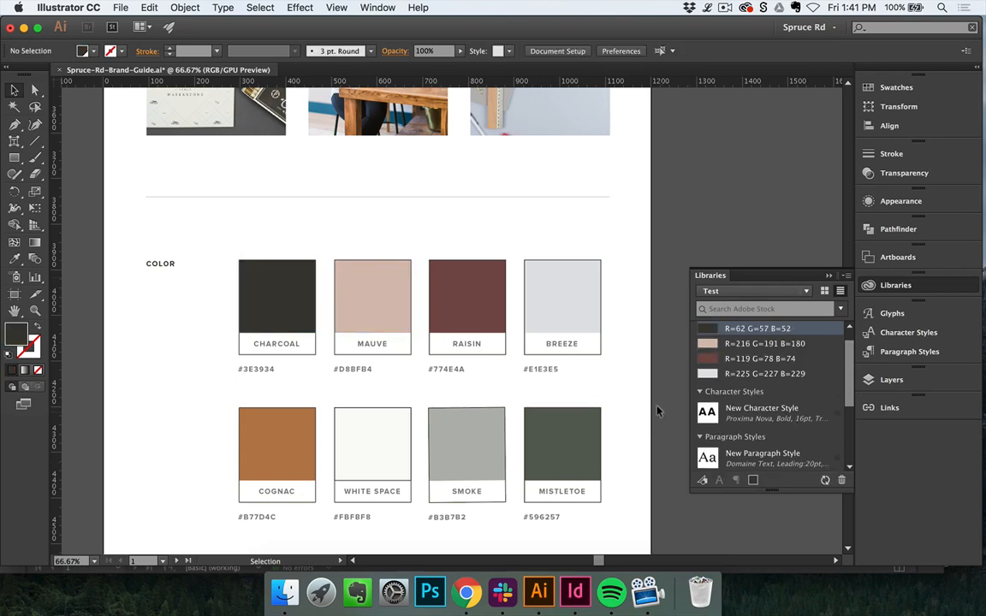
Collapse the Paragraph Styles, Graphics, Character Styles and Colors groups in the Test library.
scroll(643, 385, "up", 5)
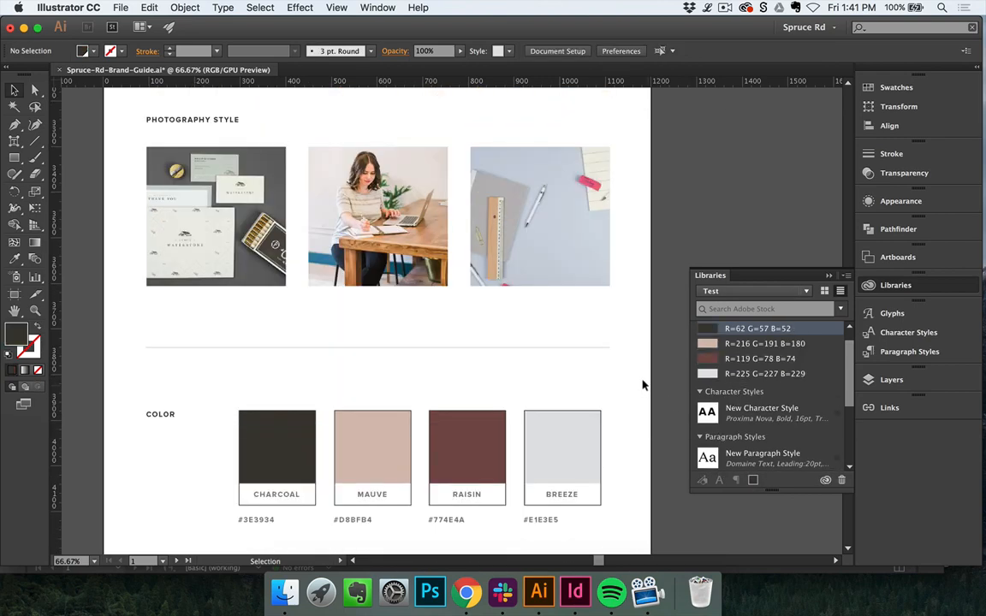
scroll(643, 385, "up", 2)
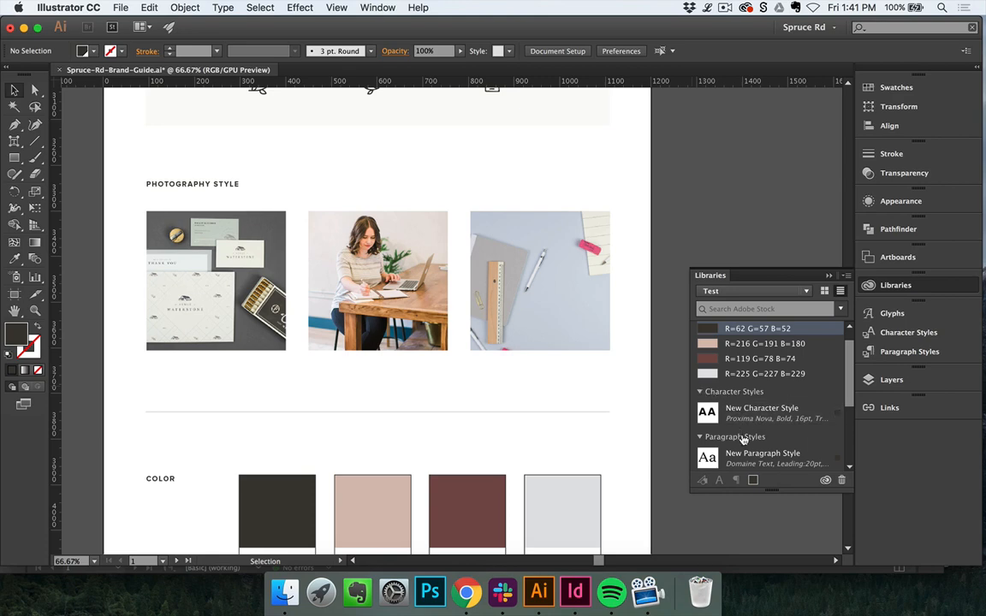
scroll(743, 439, "down", 2)
left_click(700, 407)
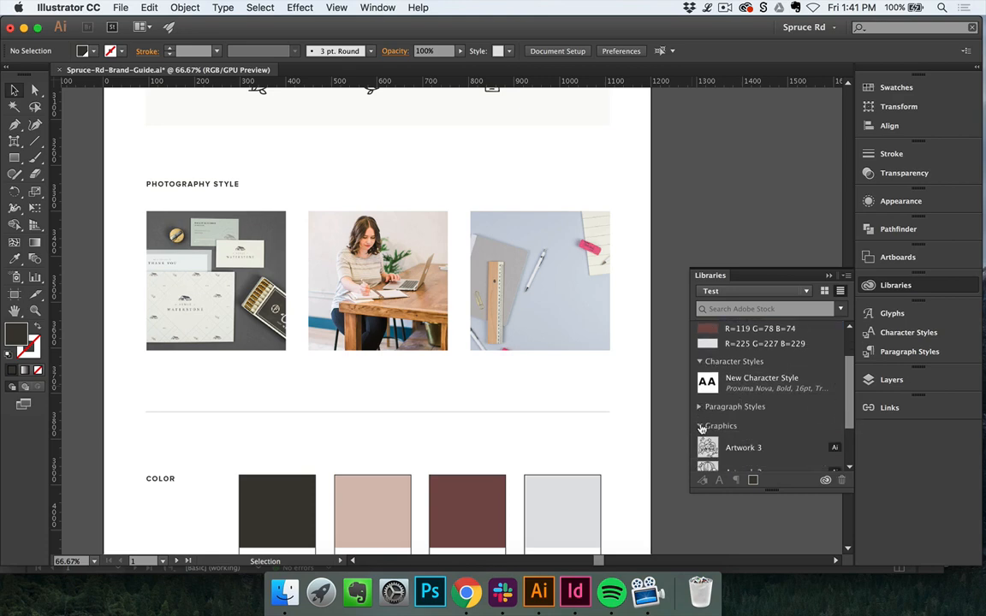
left_click(700, 427)
left_click(699, 394)
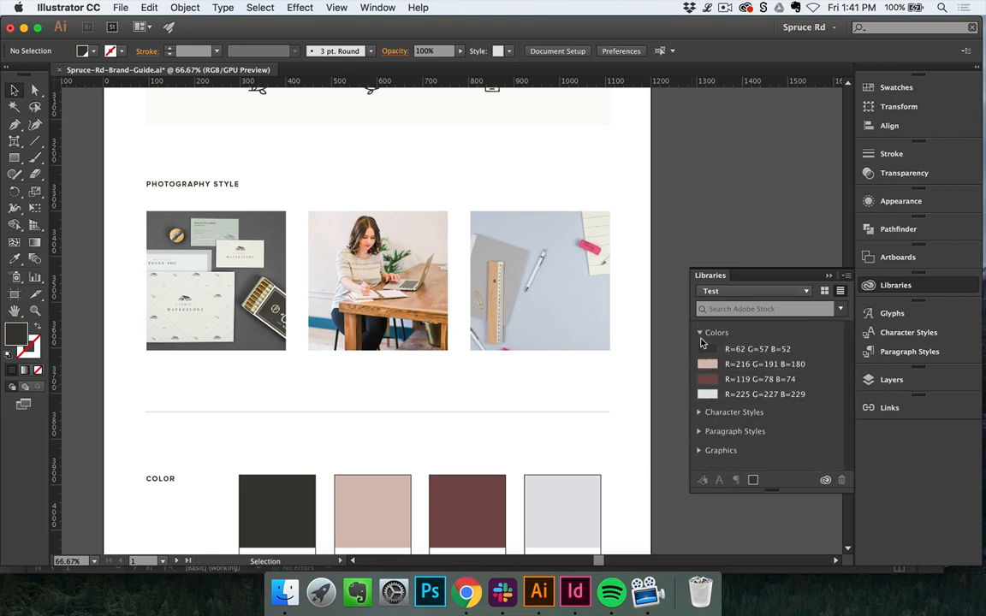
left_click(699, 333)
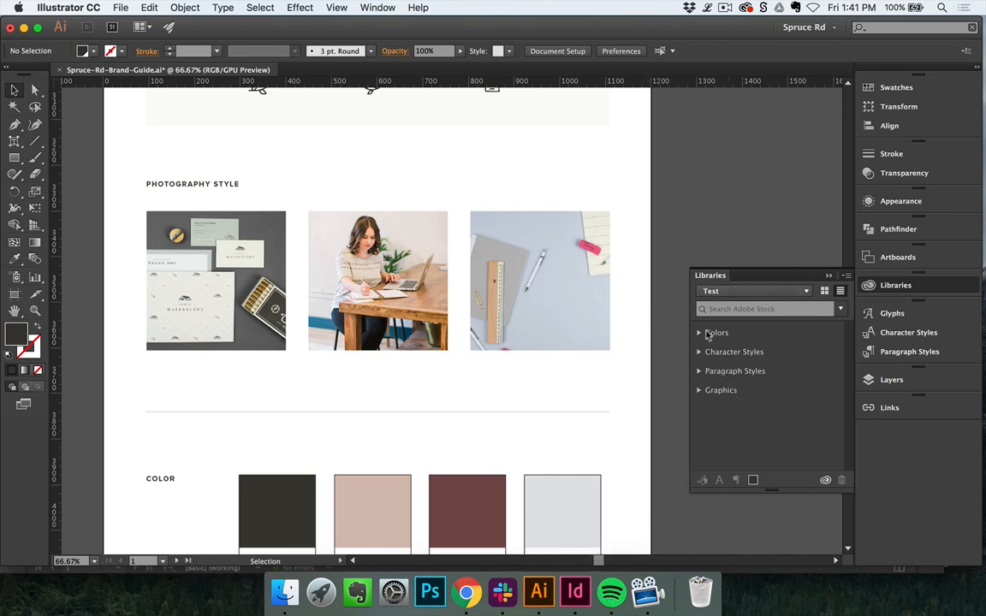
Switch to InDesign and display the Test library's assets there.
left_click(590, 601)
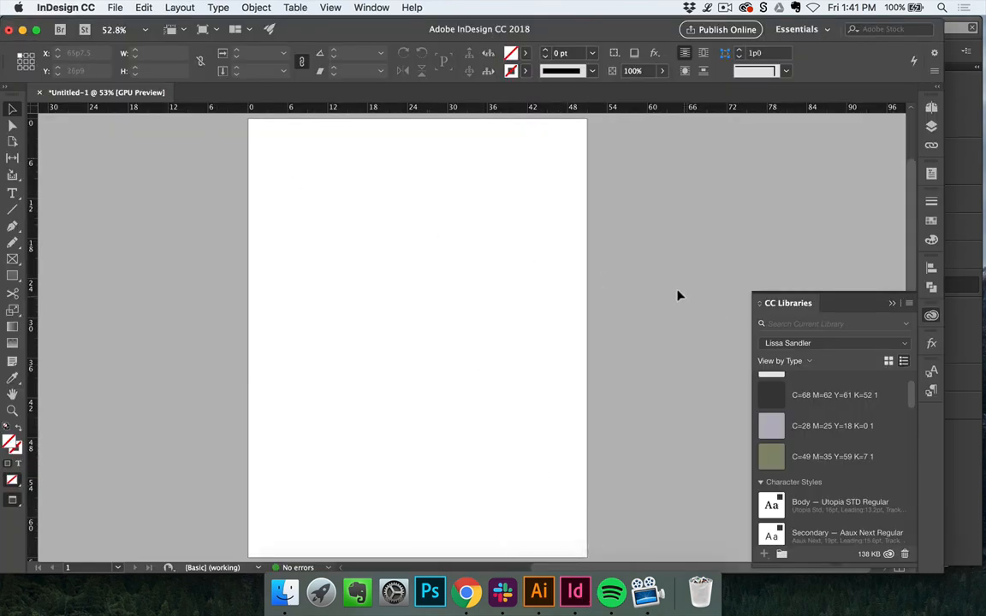
left_click(817, 343)
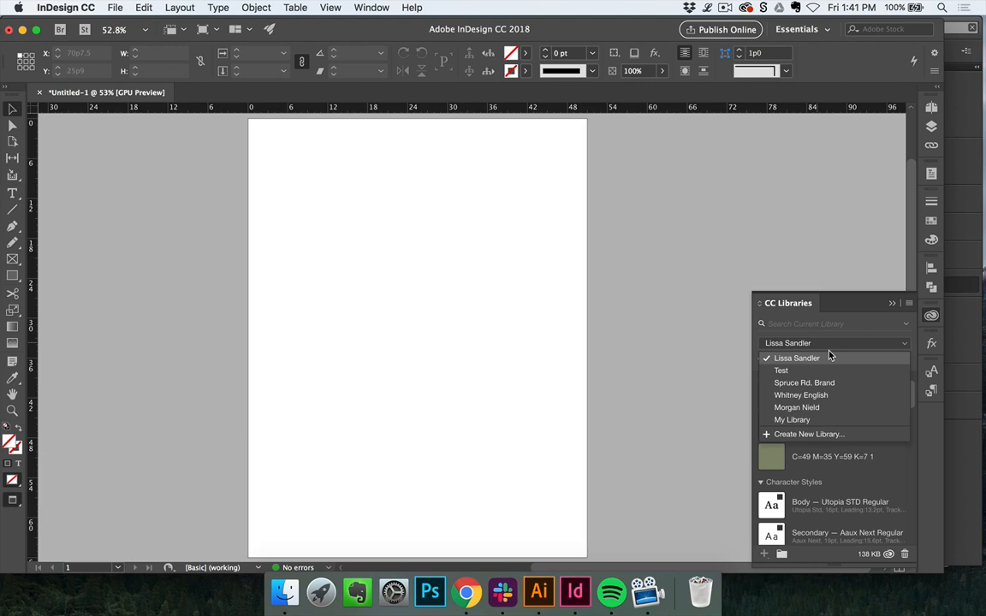
left_click(785, 377)
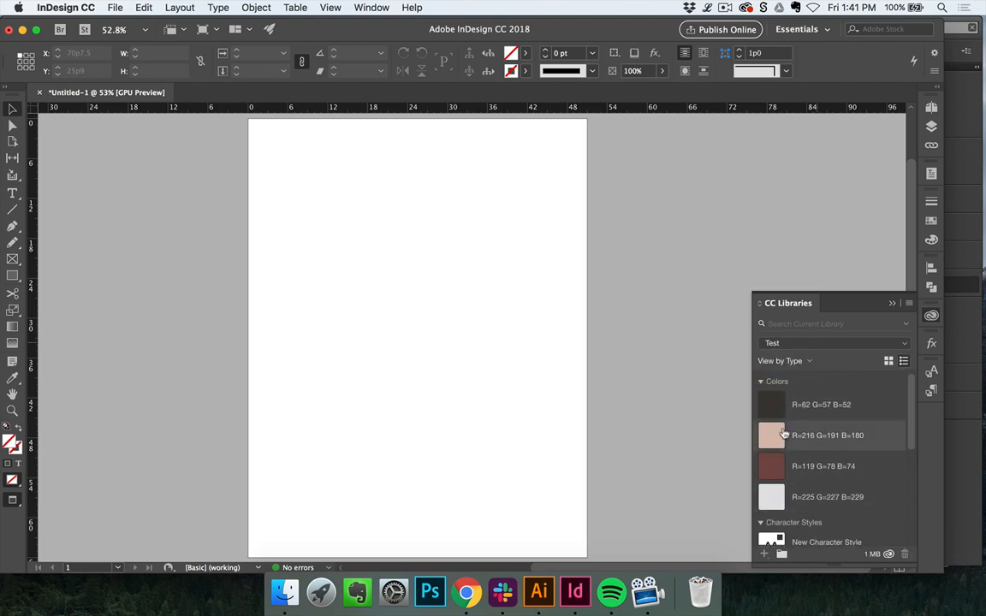
Draw a square about 13p3 wide on the page's upper half and fill it with library color R=216 G=191 B=180.
key("m")
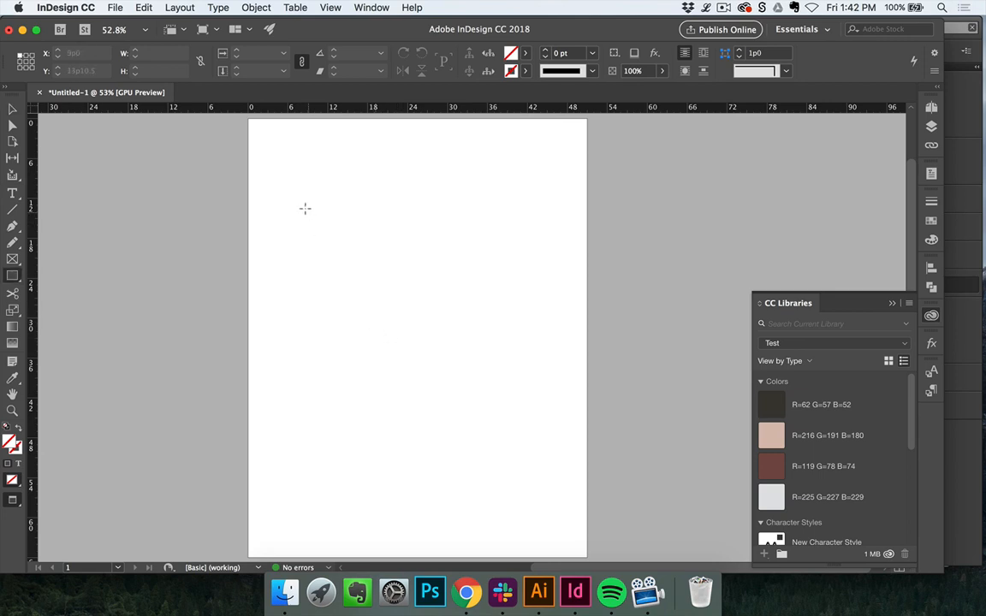
left_click_drag(305, 208, 396, 327)
key("v")
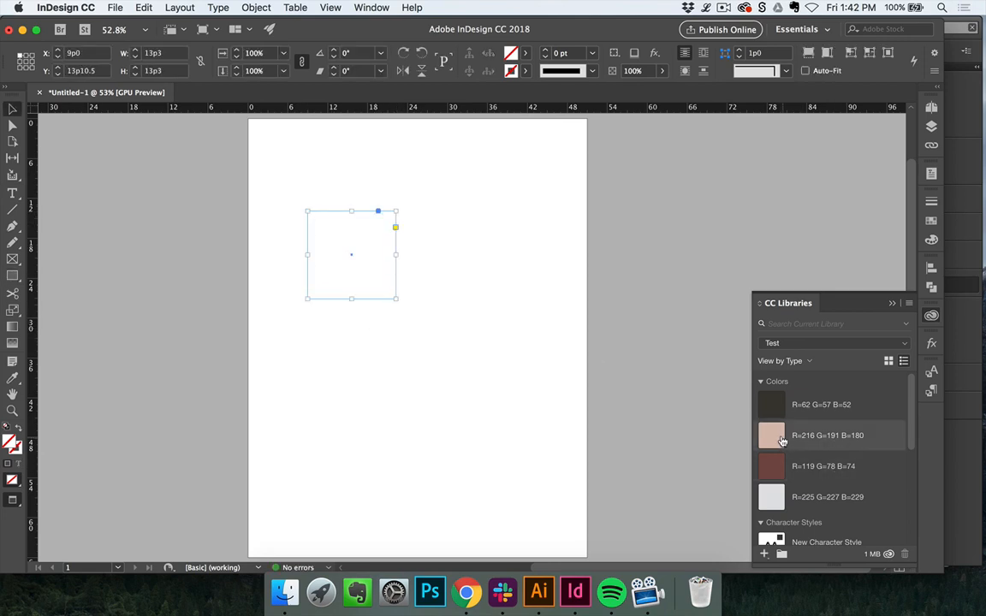
left_click(781, 440)
left_click(530, 356)
Refill the square with the library color R=119 G=78 B=74.
scroll(764, 456, "down", 1)
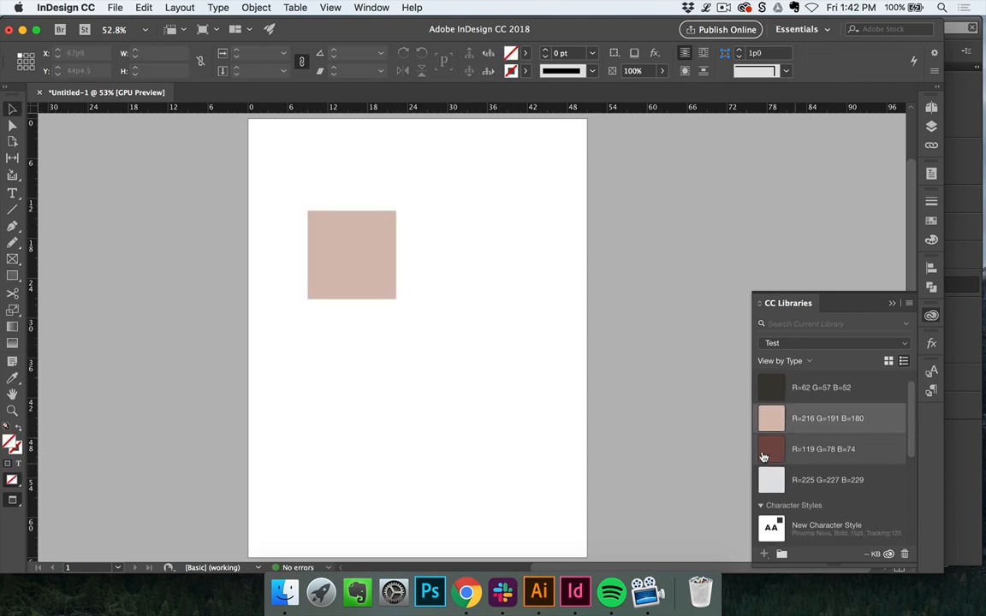
left_click(374, 277)
left_click(770, 449)
left_click(424, 290)
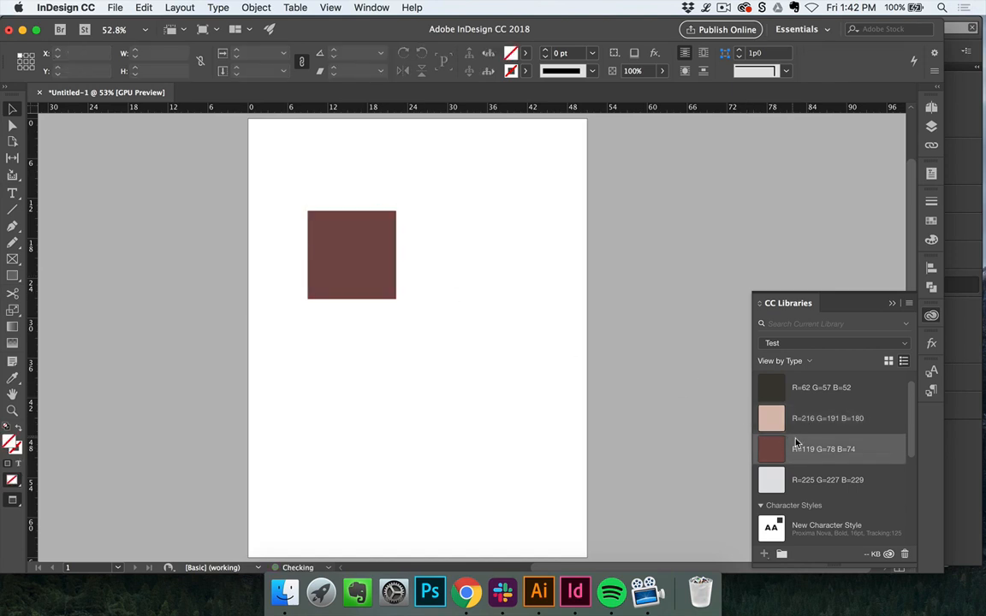
Place the Primary logo graphic from the Test library on the page below the square.
scroll(796, 442, "down", 3)
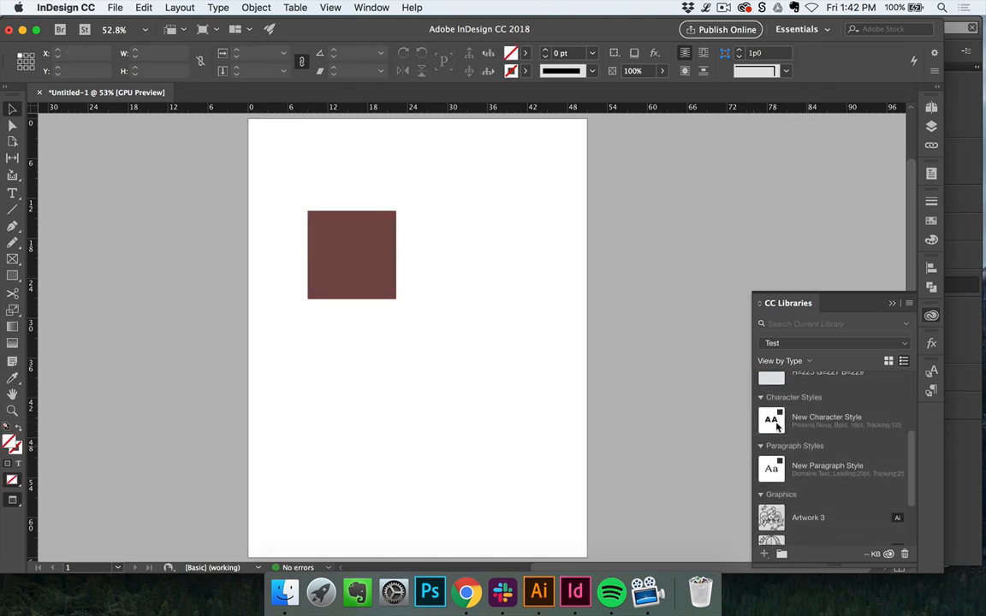
scroll(779, 424, "down", 3)
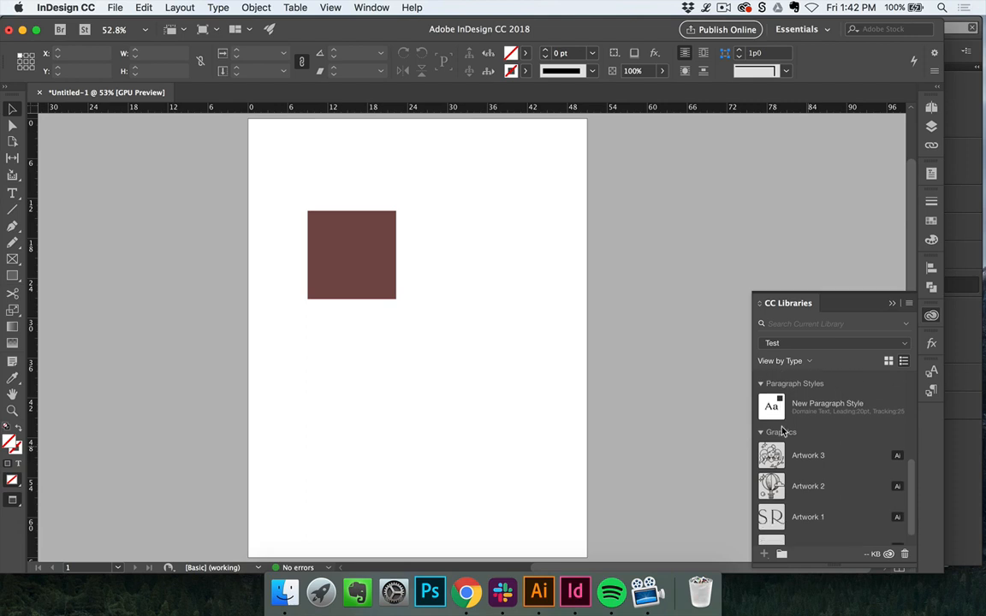
scroll(782, 432, "down", 1)
left_click_drag(796, 531, 329, 387)
left_click(308, 370)
left_click(486, 323)
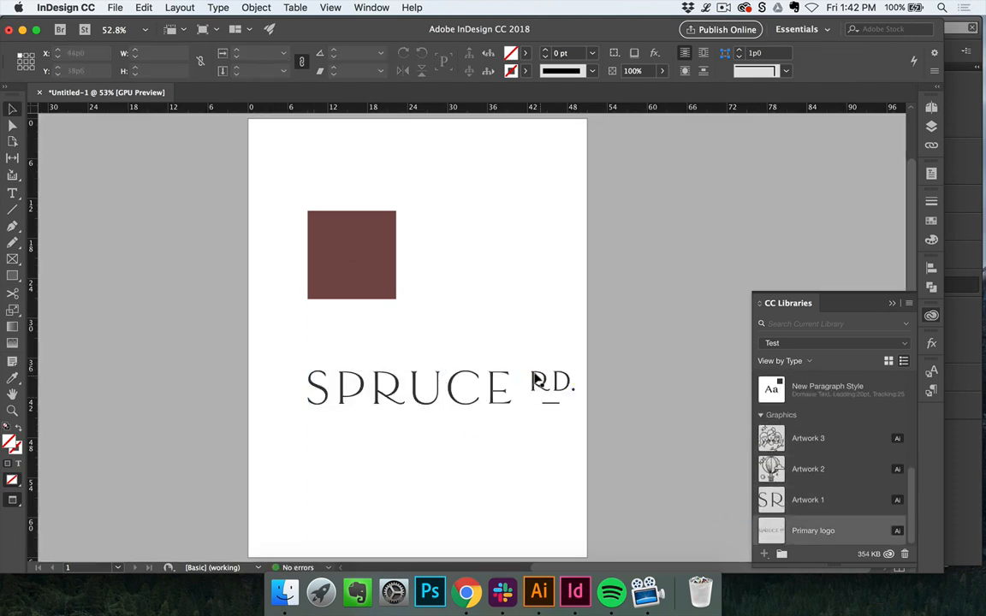
Inspect the link information of the placed Primary logo.
left_click(533, 376)
key("super+shift+d")
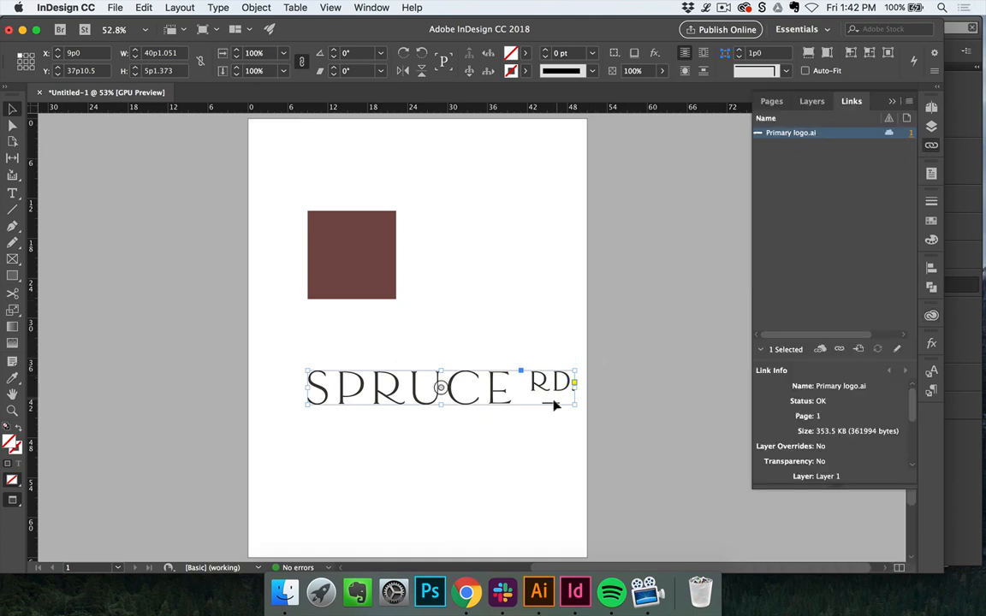
left_click(605, 355)
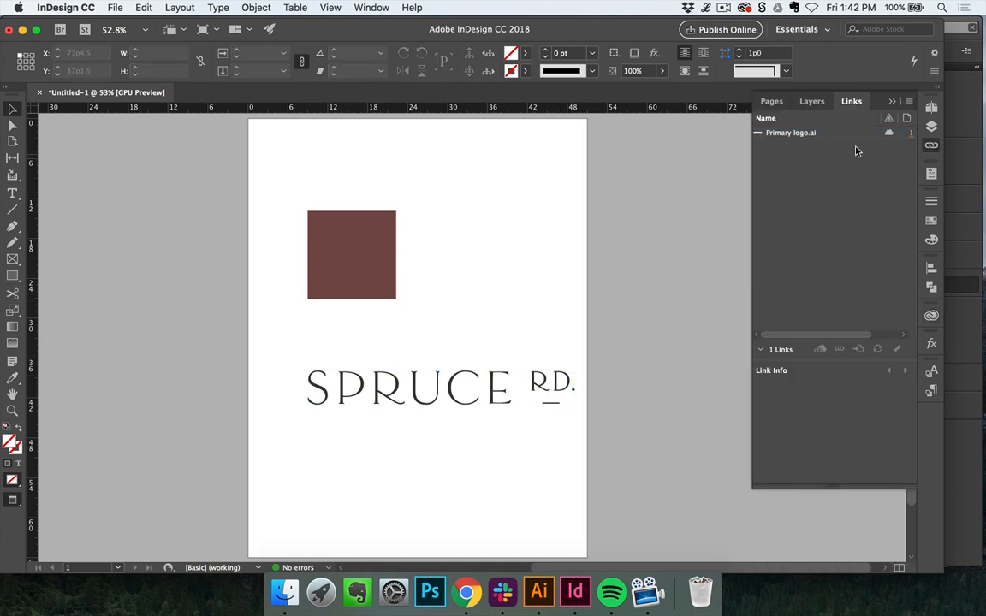
left_click(892, 101)
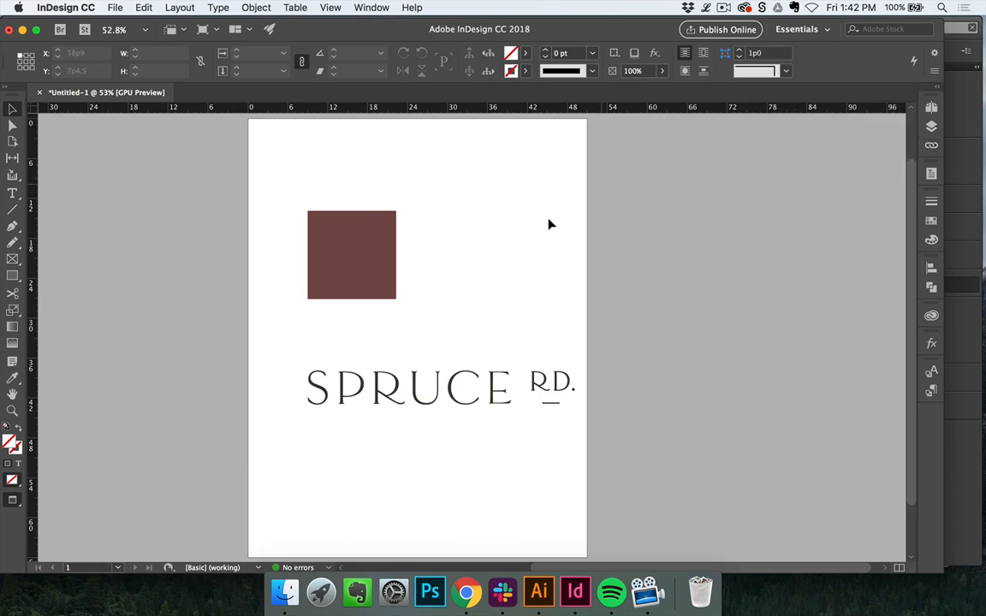
Scale the logo down proportionally to about 22p wide and move it above the square, to about X 17p7.5, Y 3p0.
left_click(535, 377)
left_click_drag(575, 370, 455, 392)
left_click(479, 374)
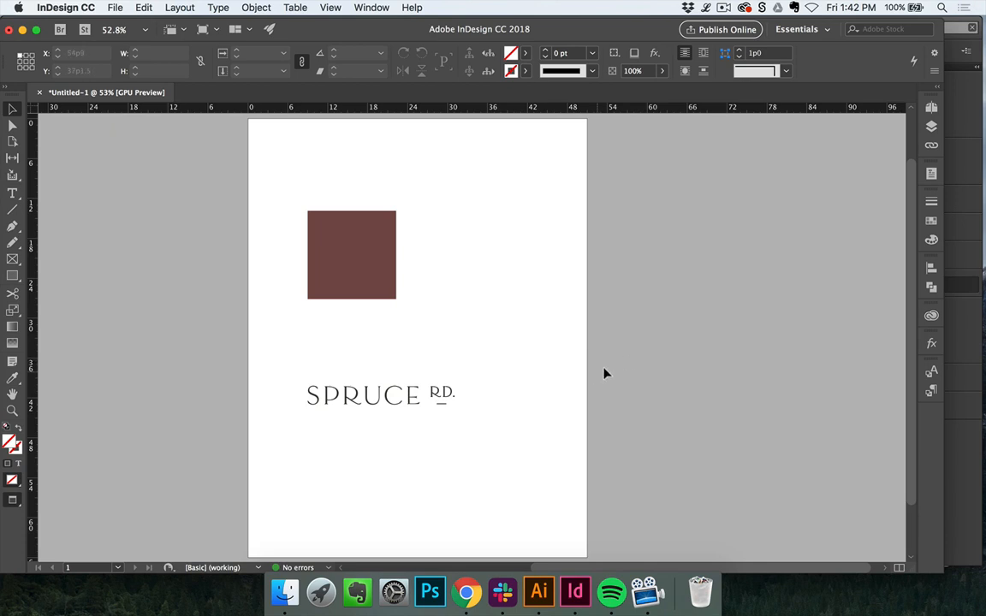
left_click(438, 398)
left_click_drag(438, 398, 494, 150)
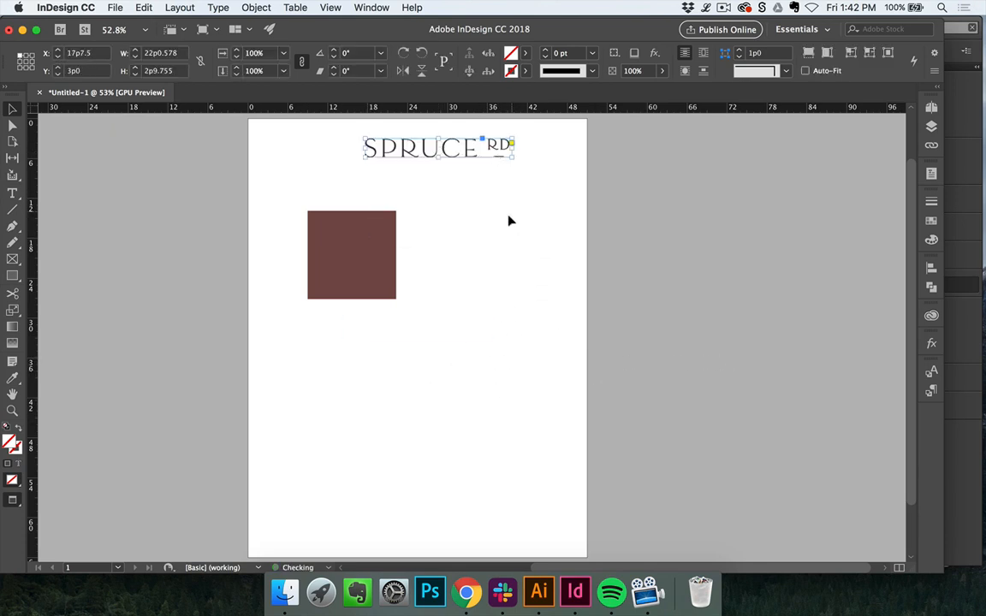
left_click(508, 220)
Switch from the Test library to the client library listed directly after it.
left_click(931, 315)
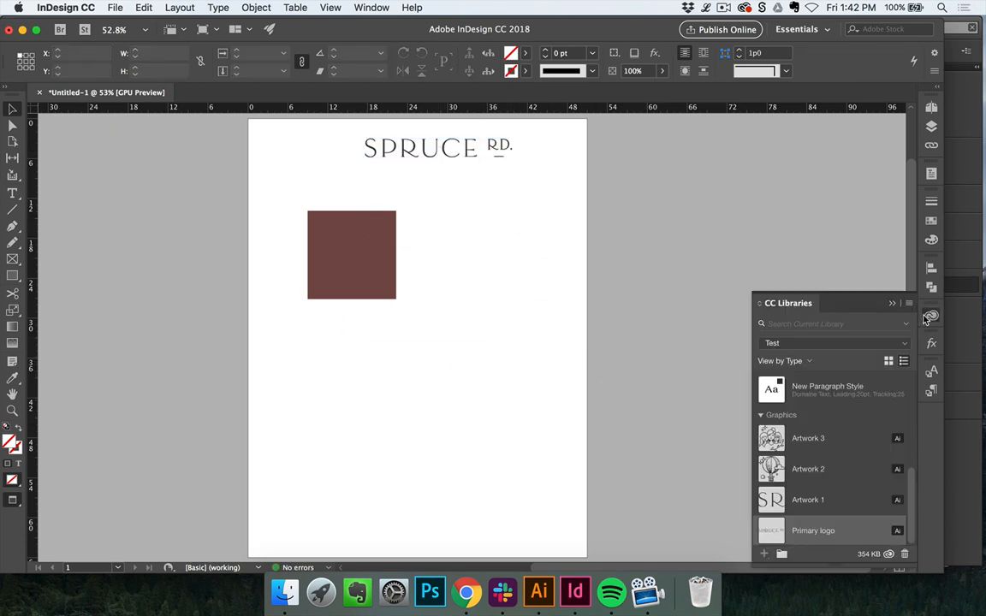
left_click(783, 344)
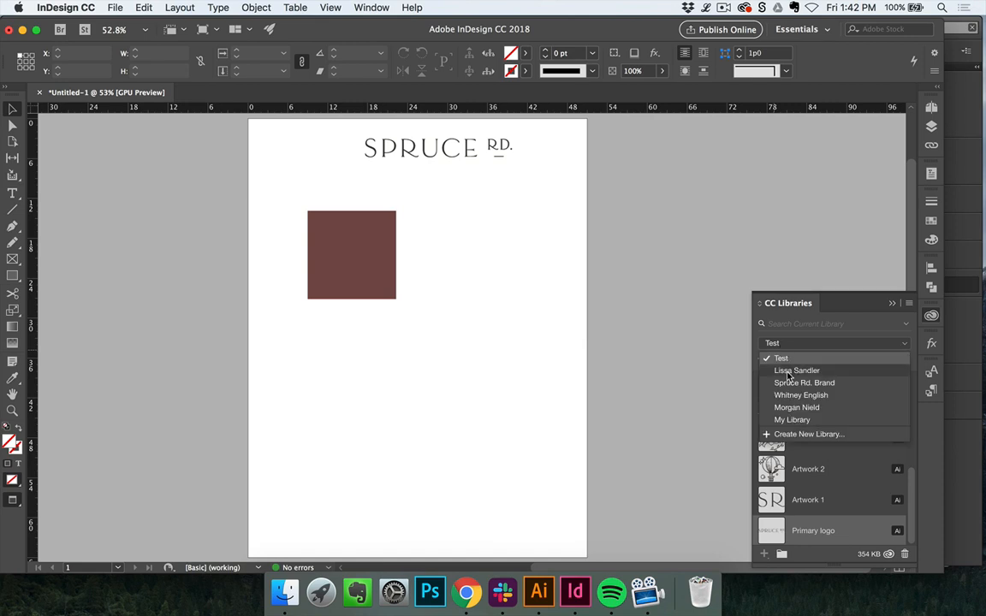
left_click(796, 370)
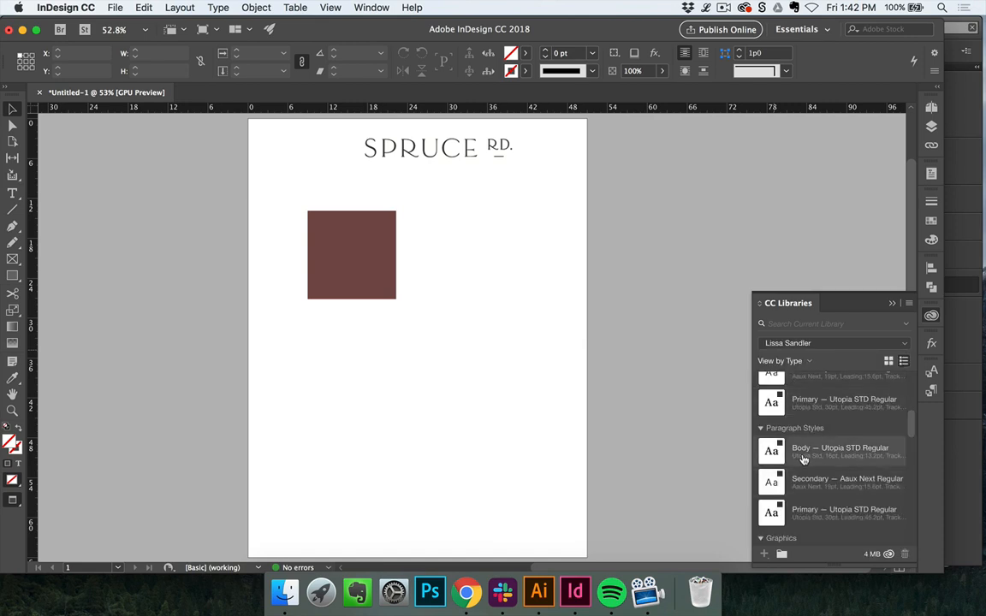
Examine the client library's colors, text styles and graphics, and its collaboration and link-sharing options.
scroll(821, 471, "up", 4)
scroll(802, 452, "up", 3)
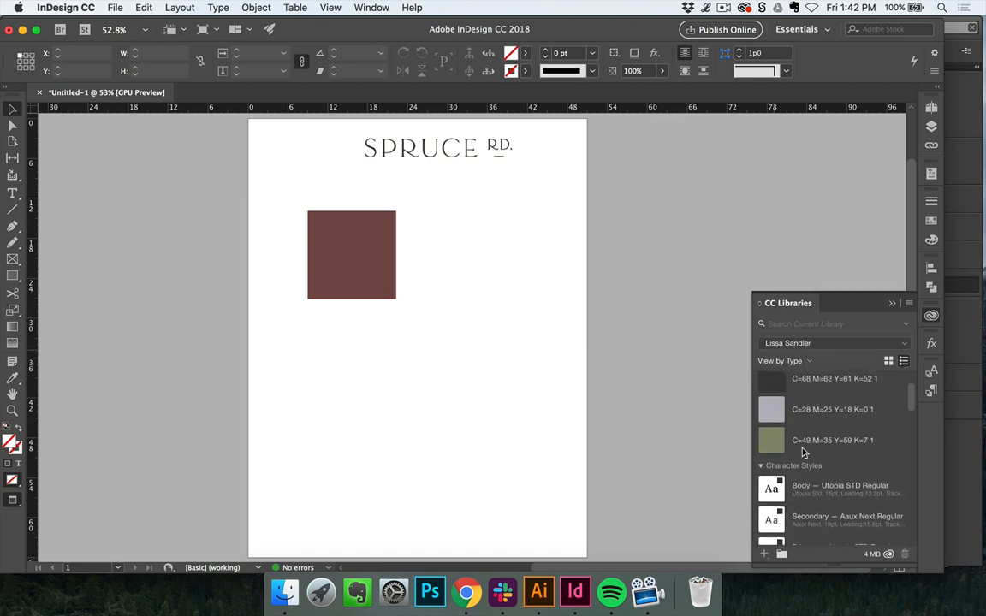
scroll(805, 450, "down", 6)
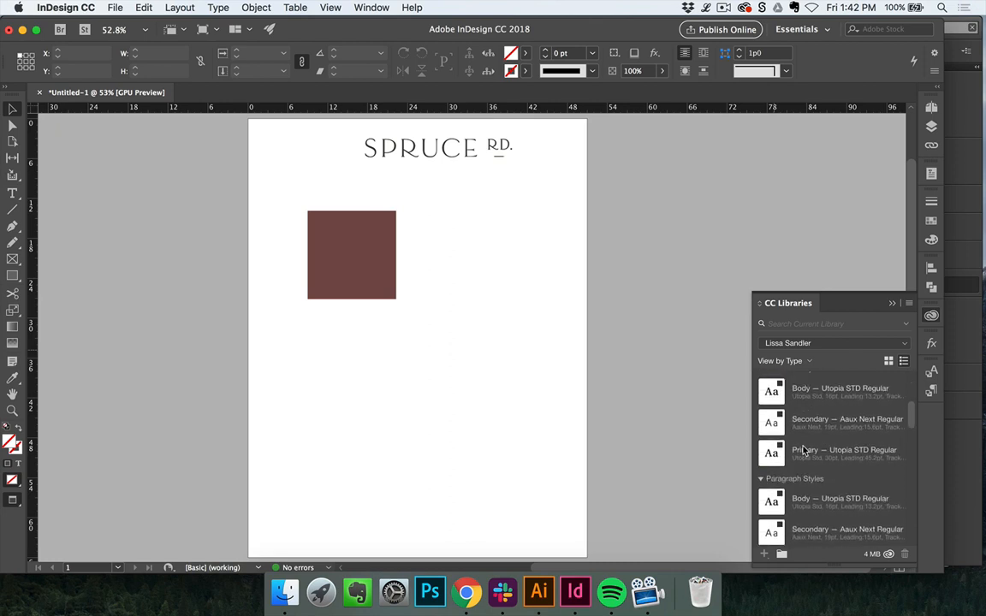
scroll(803, 452, "down", 1)
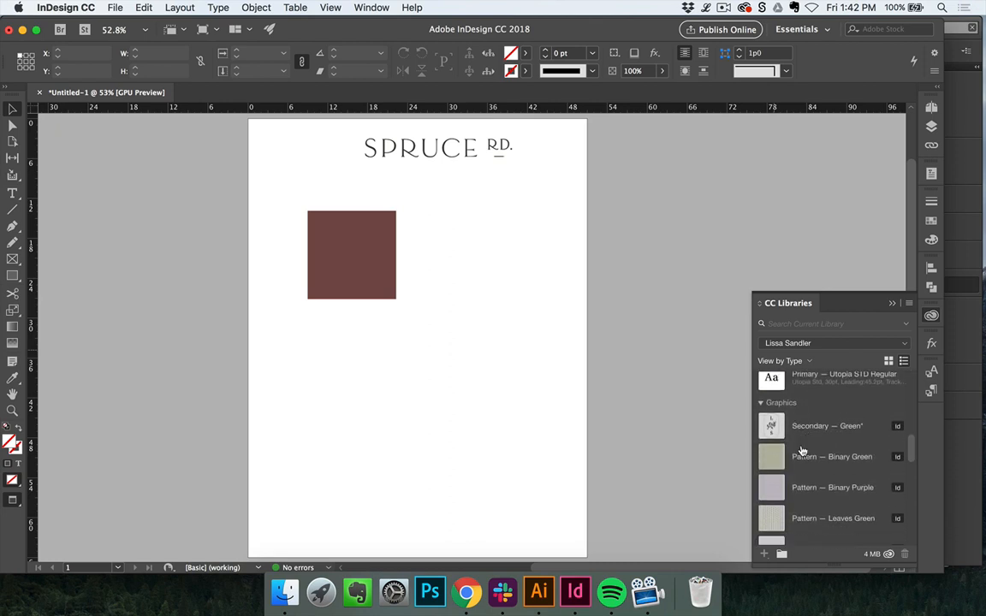
scroll(798, 456, "down", 1)
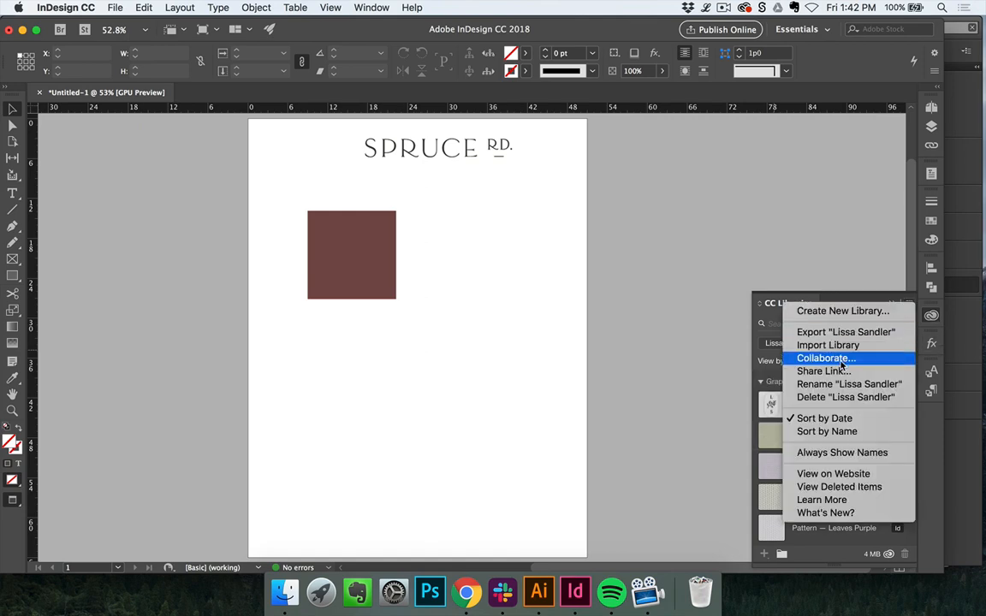
left_click(768, 319)
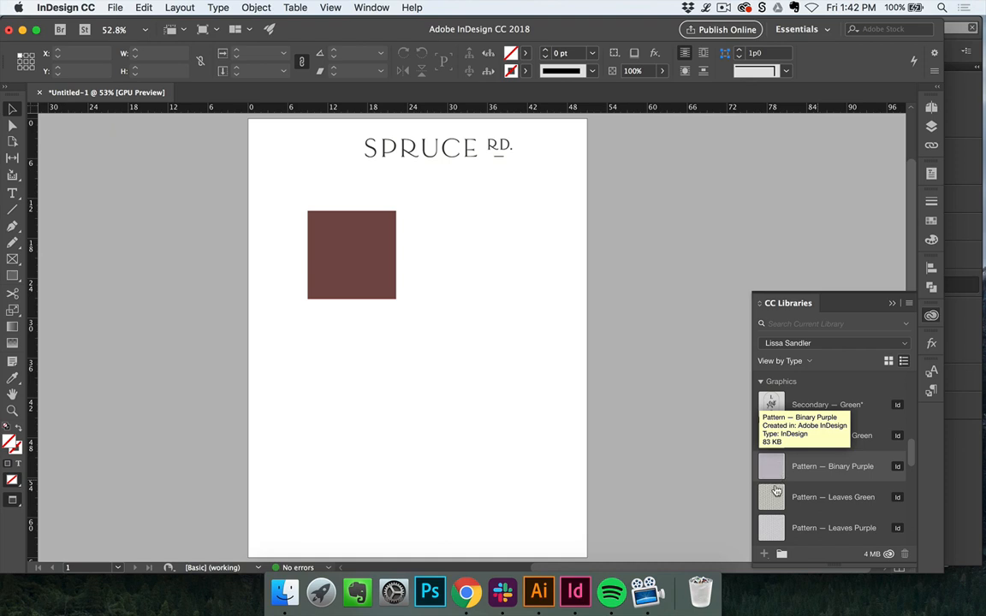
Place the Pattern — Leaves Green graphic below the square, enlarge it, and crop its frame to a narrow vertical strip.
left_click_drag(772, 498, 290, 328)
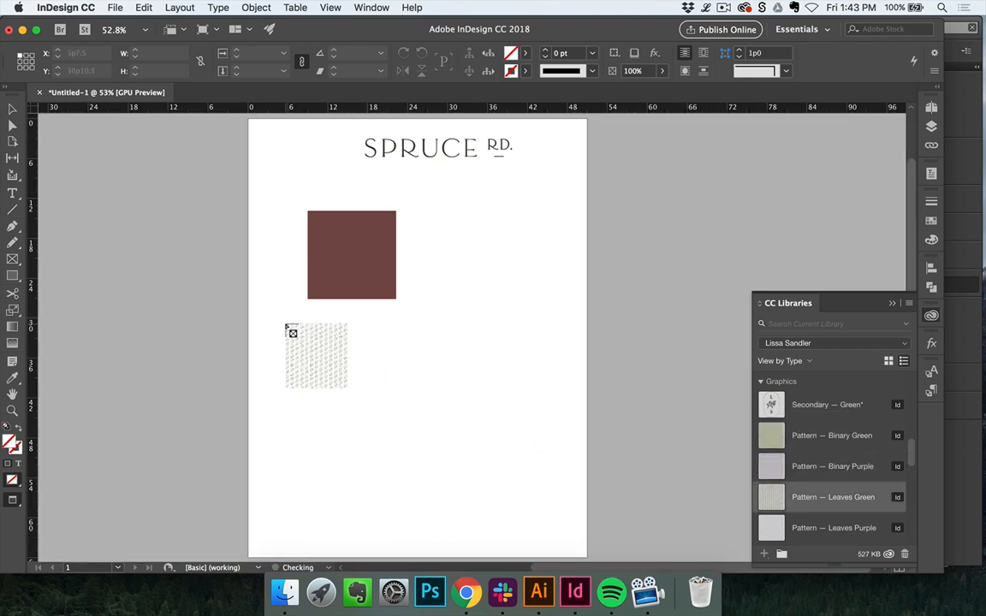
left_click_drag(349, 390, 540, 535)
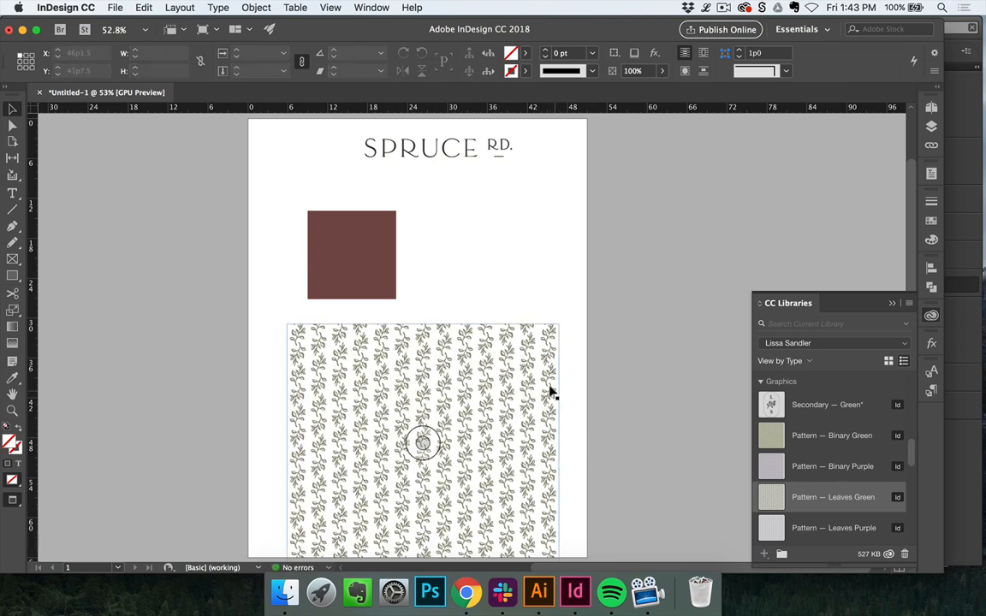
left_click_drag(557, 326, 439, 356)
left_click(485, 397)
scroll(485, 397, "down", 3)
scroll(485, 397, "up", 4)
left_click(531, 337)
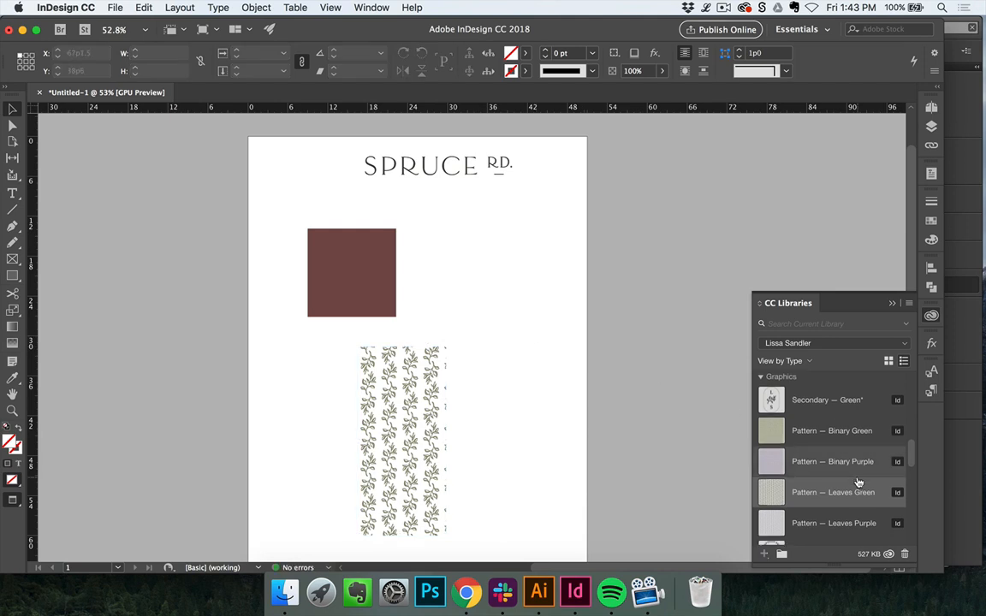
Look through the library's secondary logos, marks and colors, and display the library's management options.
scroll(834, 484, "down", 4)
scroll(840, 485, "down", 6)
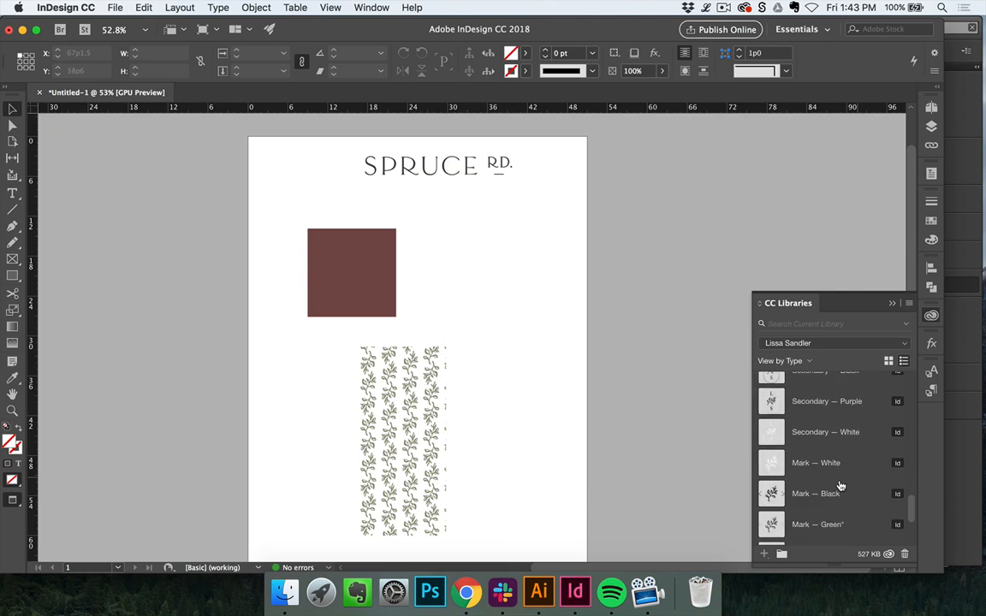
scroll(840, 485, "up", 12)
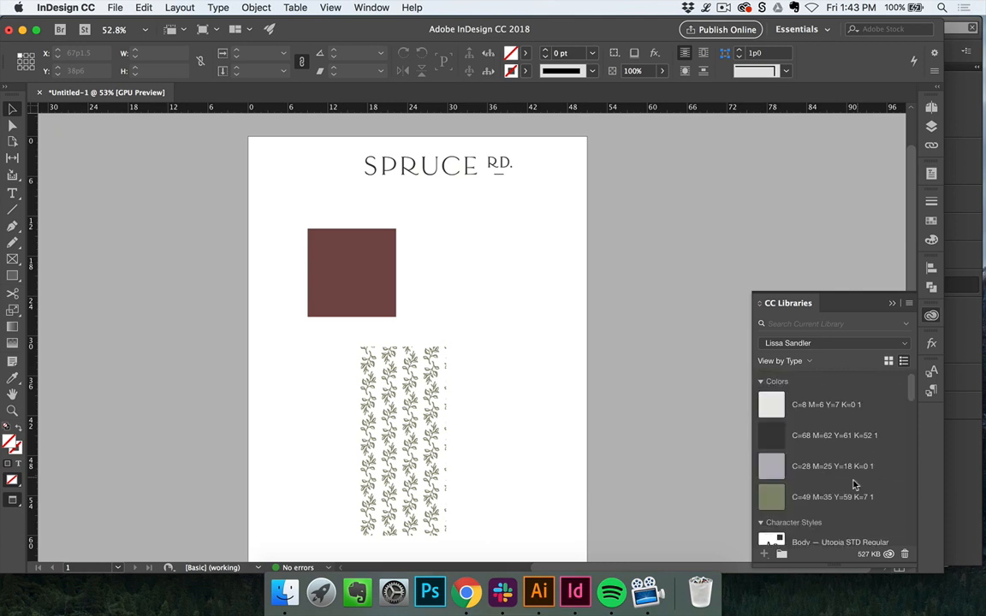
left_click(910, 303)
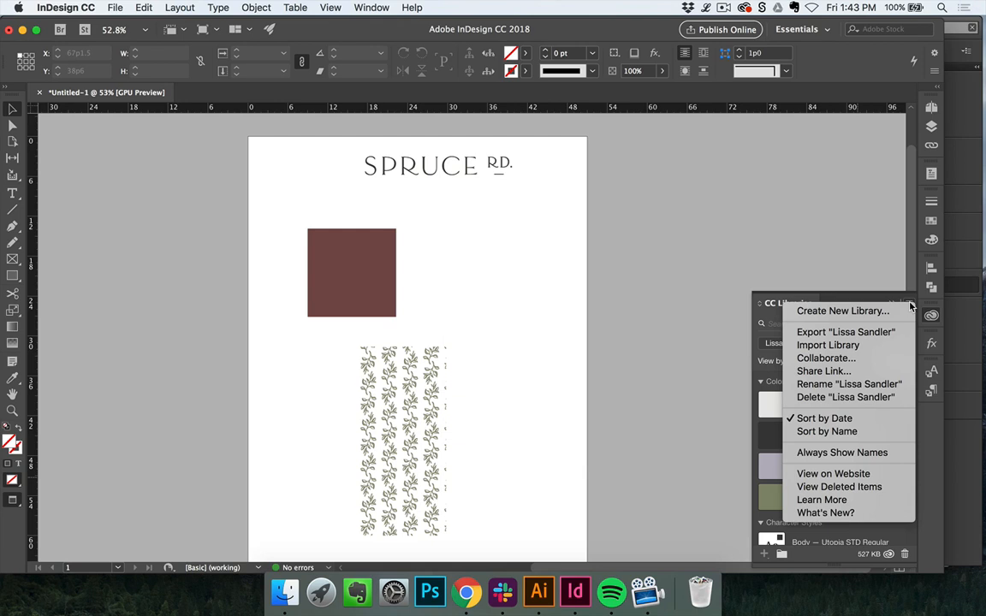